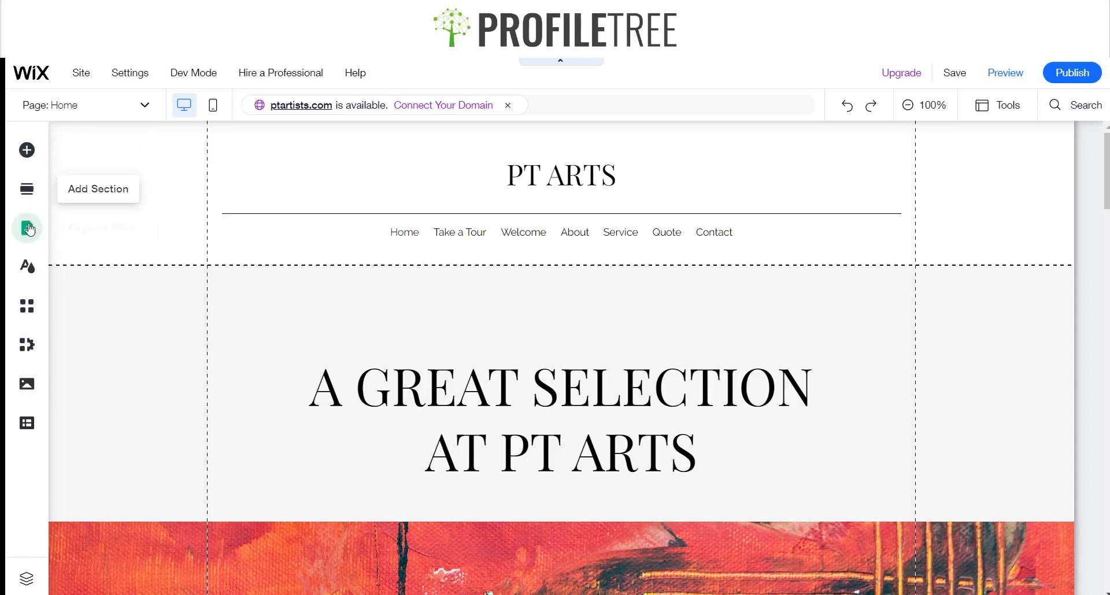
# Add an online store to the site with Wix Stores from the store page category, and close the site pages list.
pyautogui.click(29, 230)
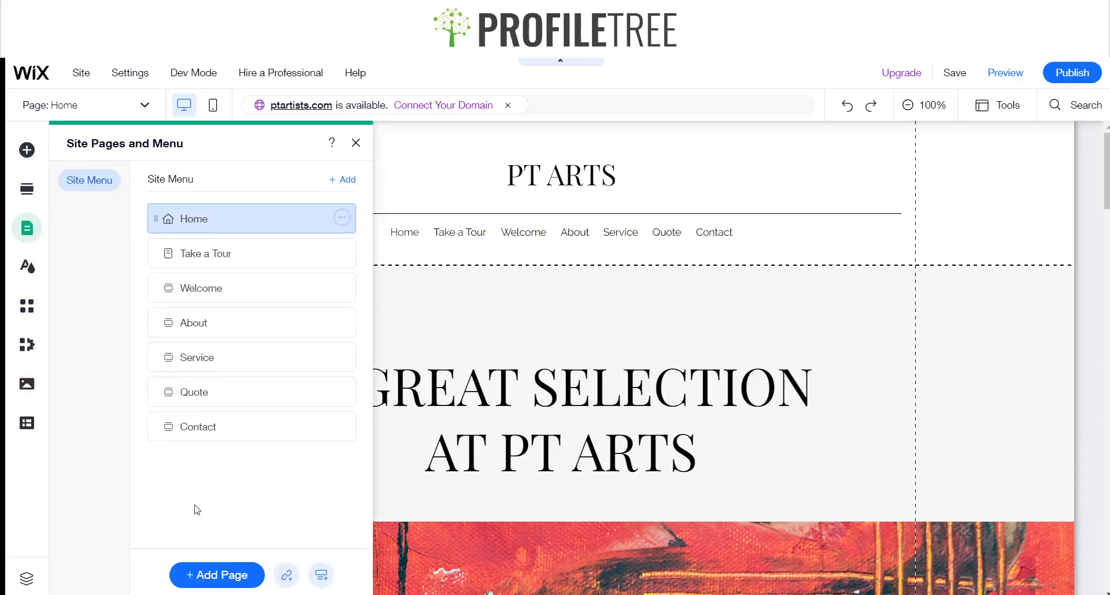
pyautogui.click(207, 573)
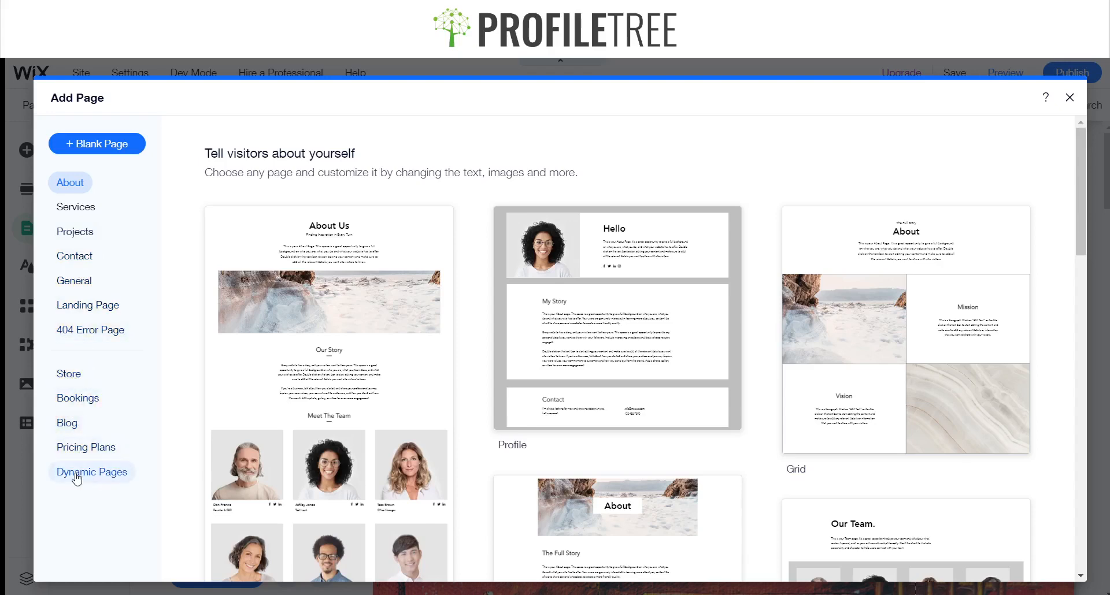
pyautogui.click(65, 377)
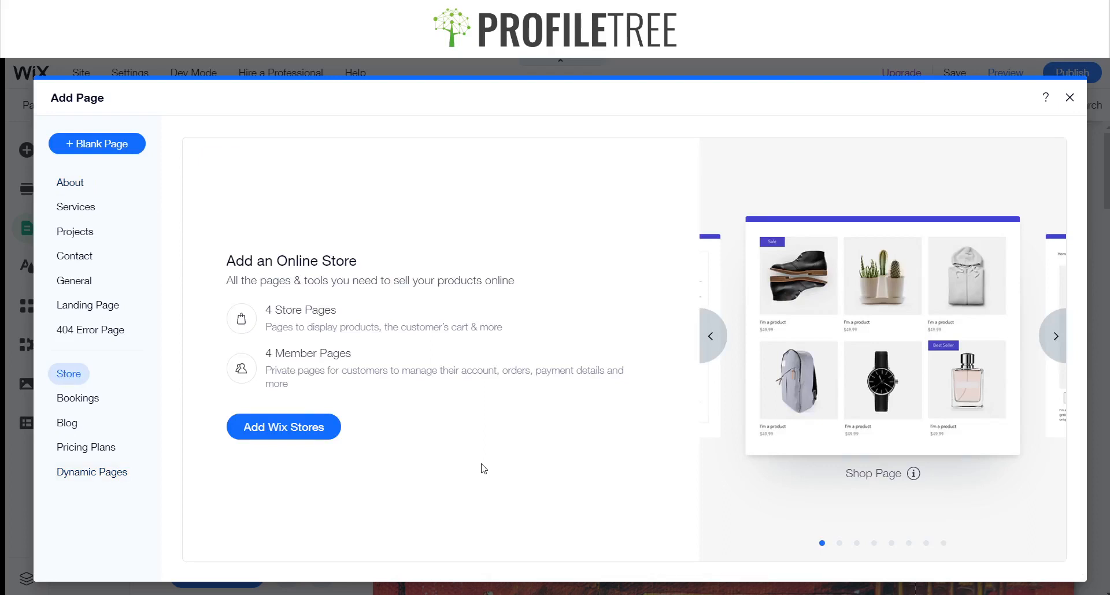
pyautogui.click(298, 427)
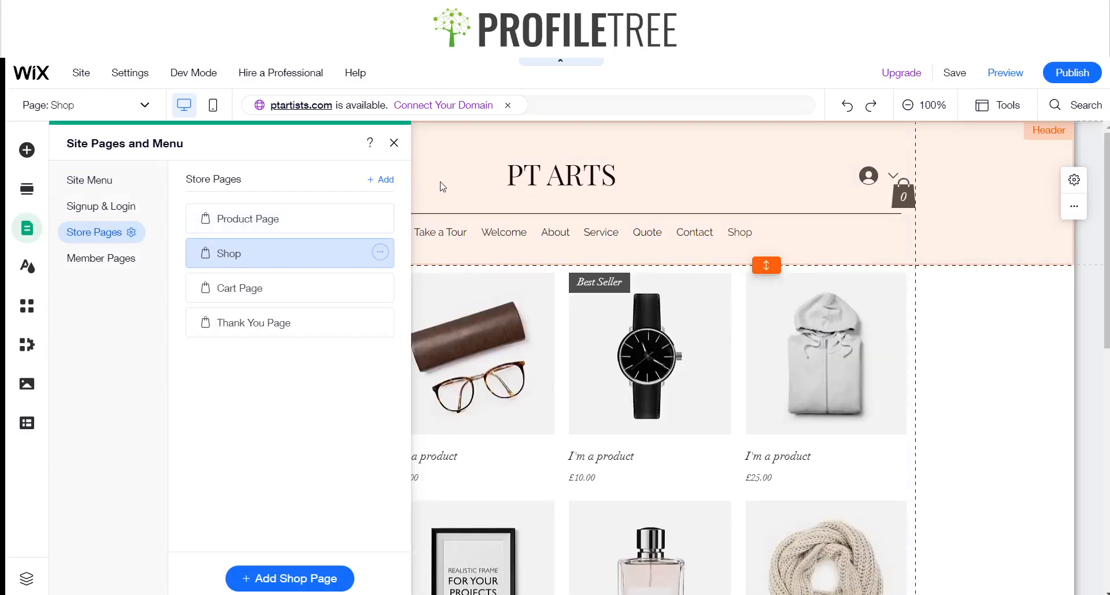
pyautogui.click(394, 143)
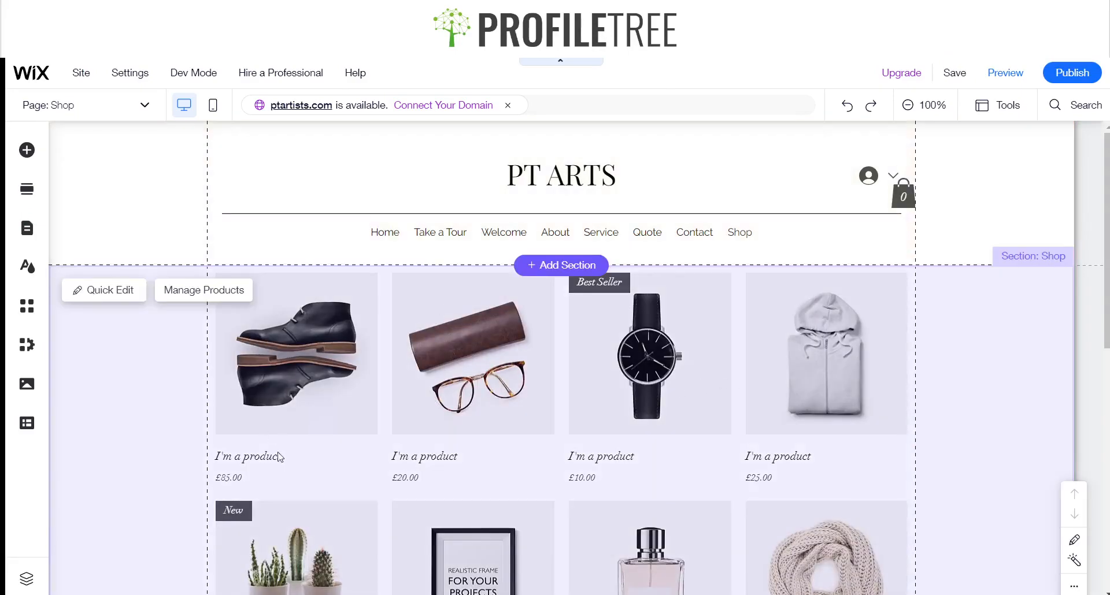
# Search the editor for "Payment" and open the Pay Button and Payment Form results.
pyautogui.scroll(-5, 334, 450)
pyautogui.scroll(-3, 334, 450)
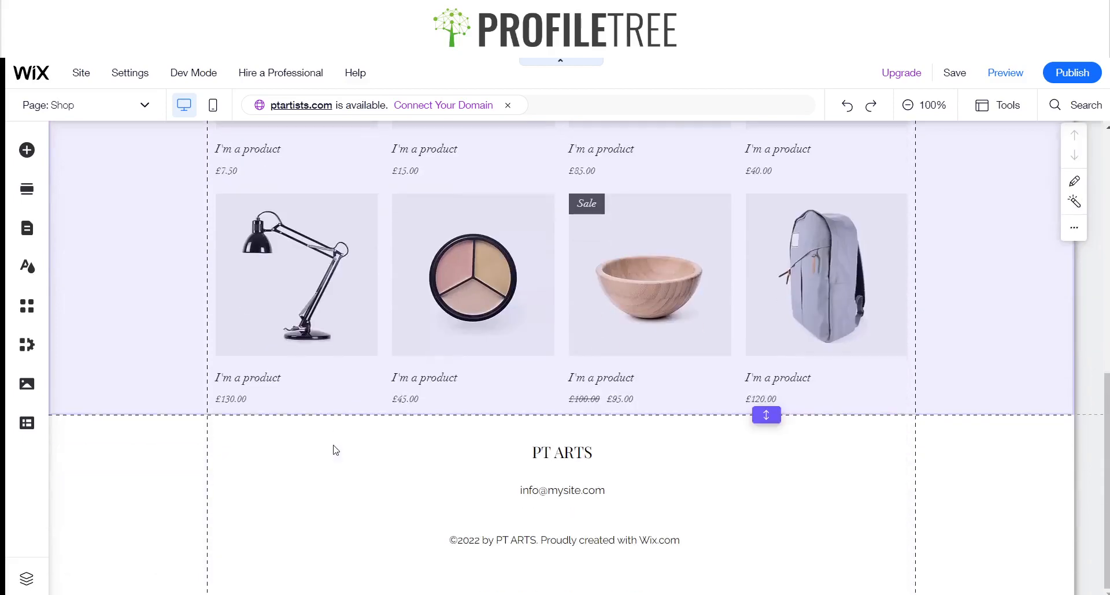
pyautogui.scroll(5, 335, 449)
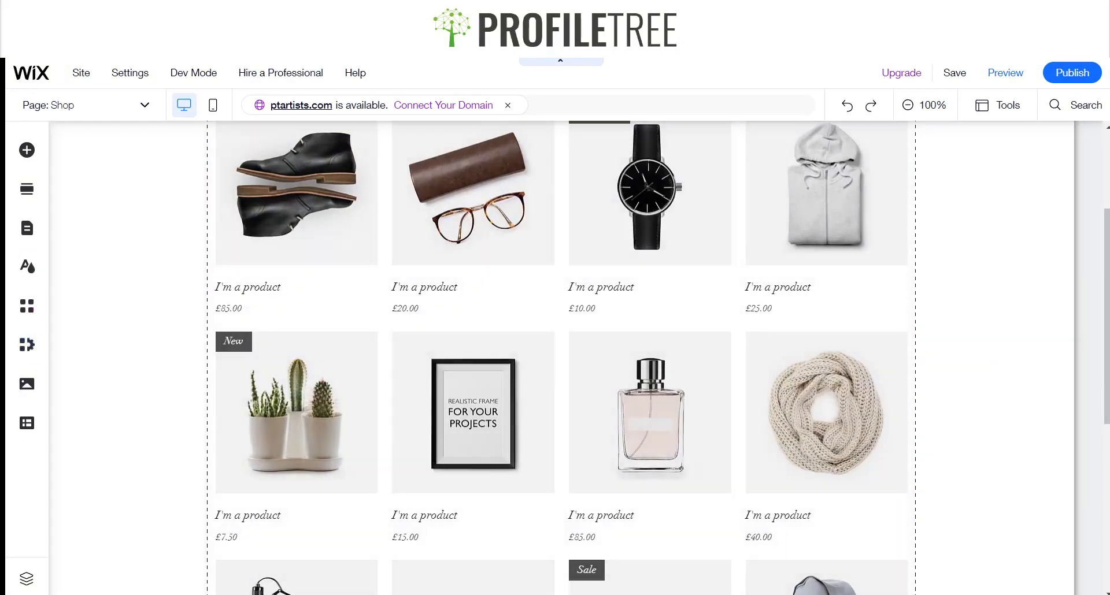
pyautogui.moveTo(1075, 105)
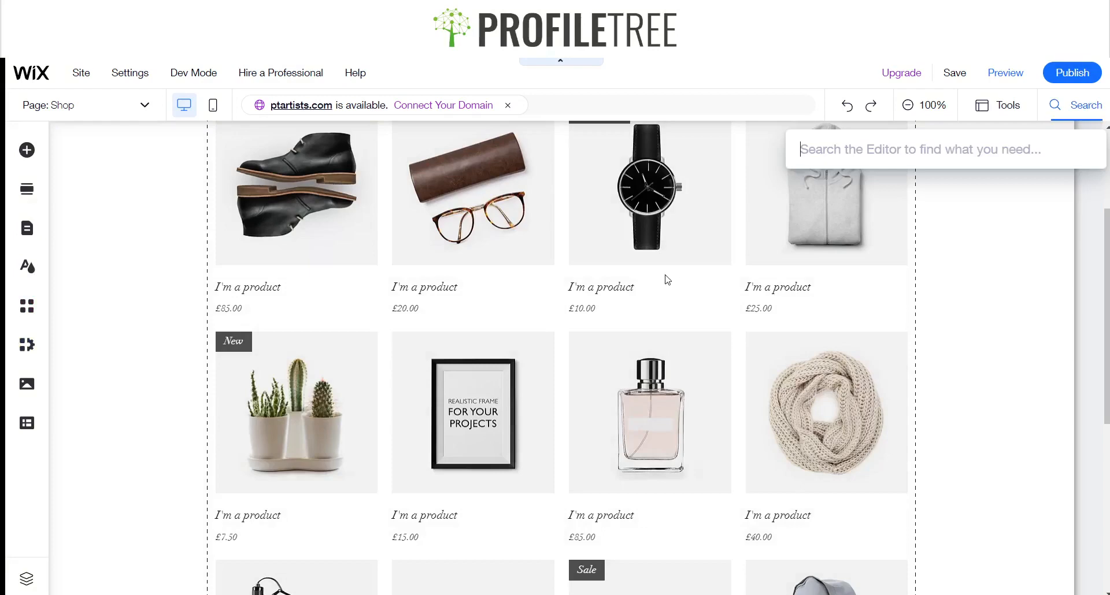
pyautogui.click(27, 150)
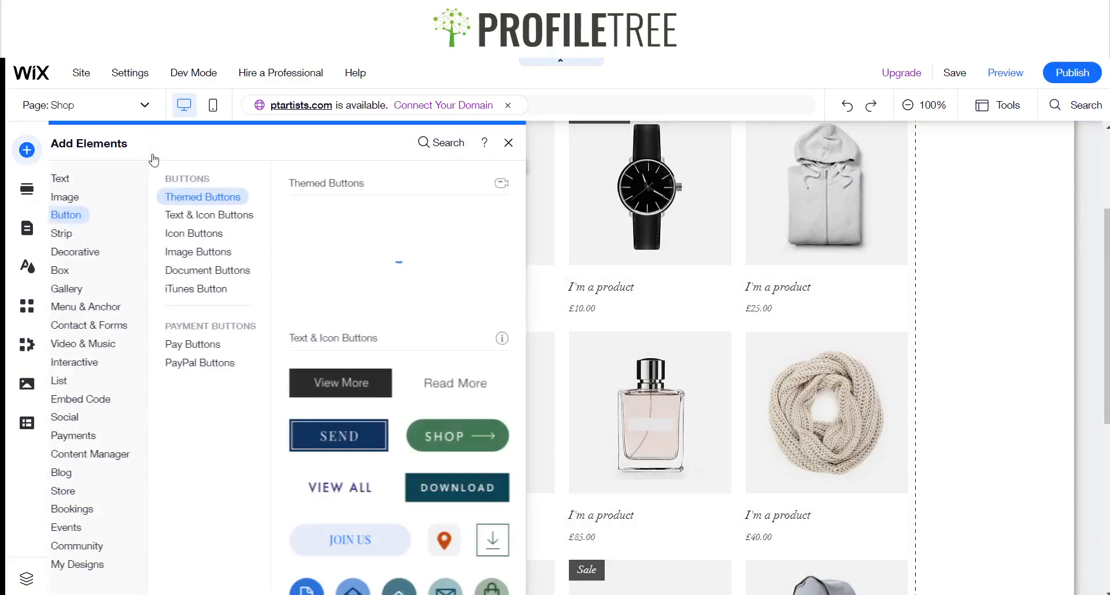
pyautogui.click(446, 149)
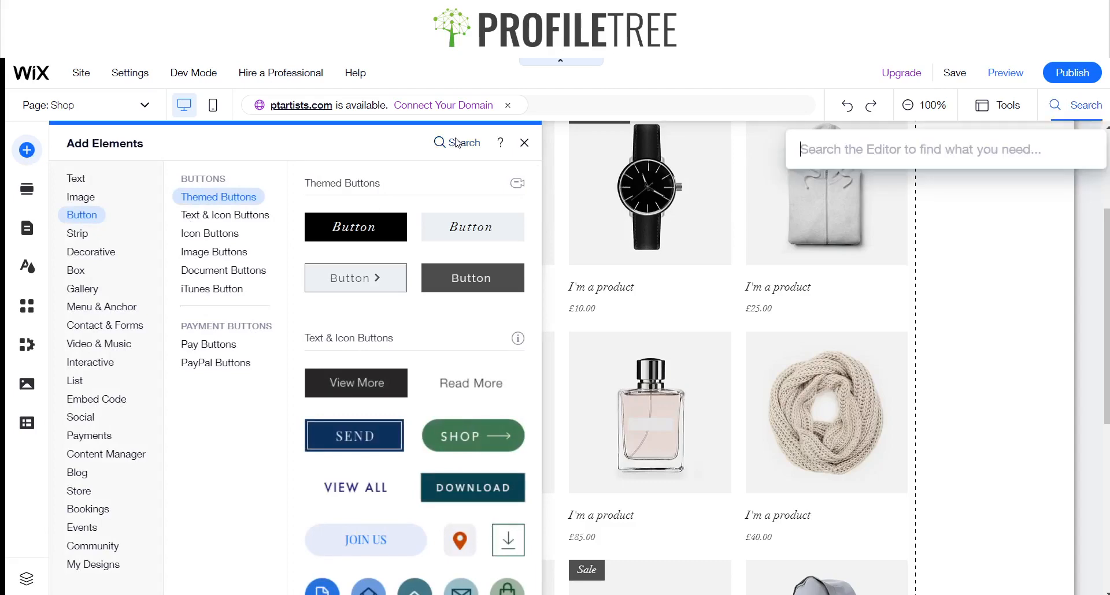
pyautogui.write('Payment')
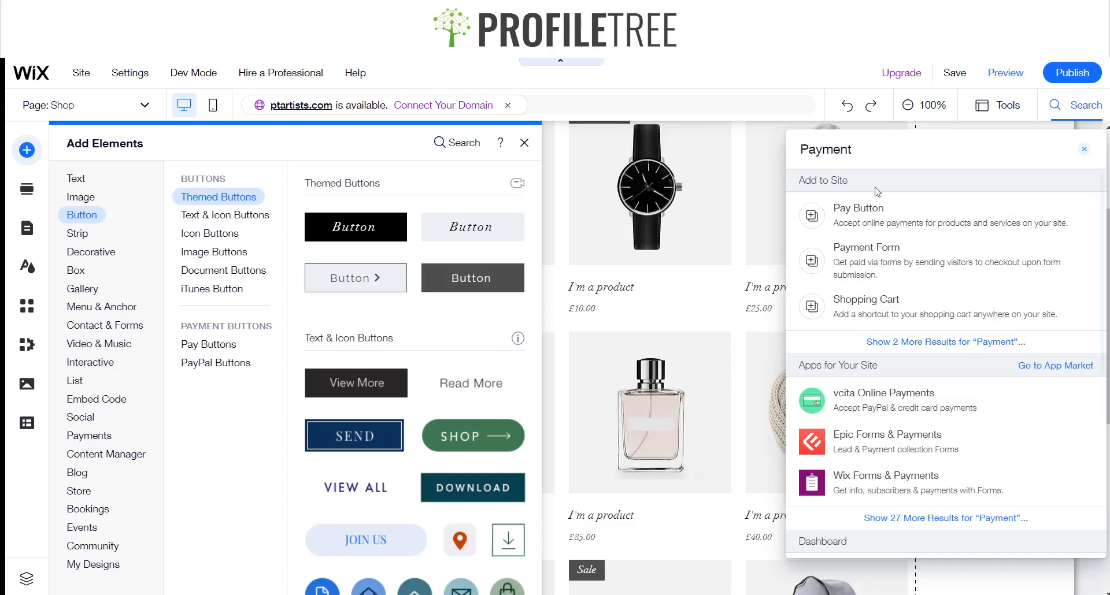
pyautogui.click(869, 215)
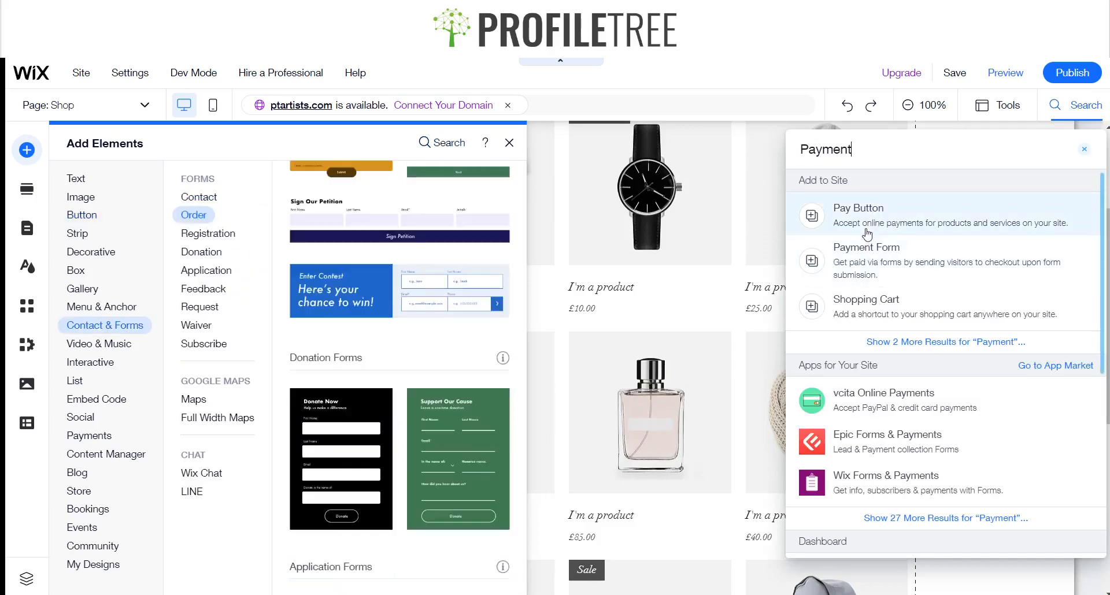
pyautogui.click(874, 258)
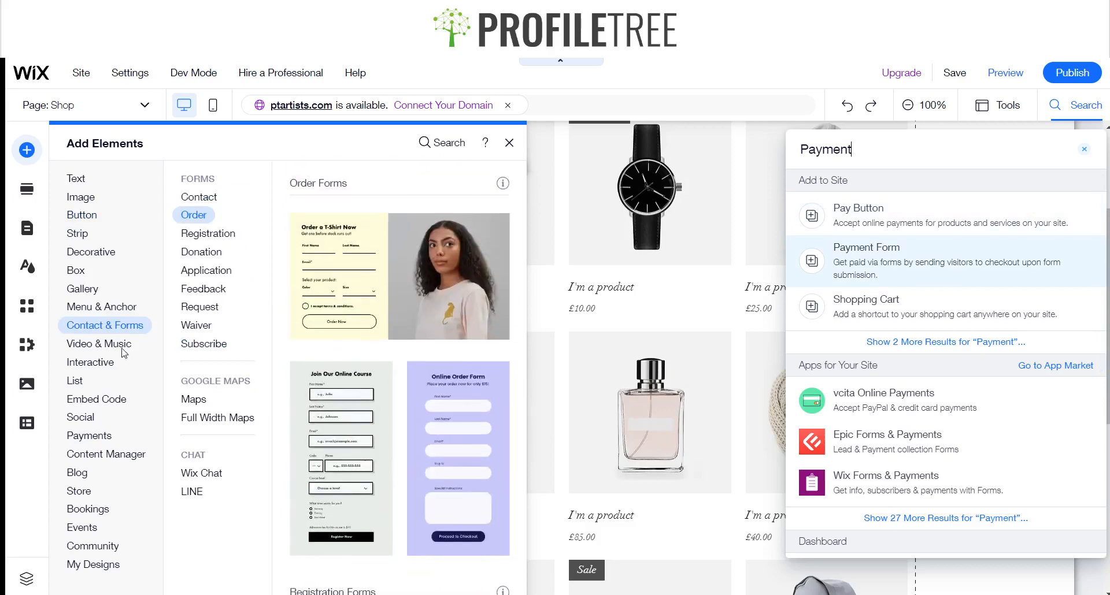
# Browse the payment button elements and add the PayPal Button app to the Shop page.
pyautogui.click(81, 215)
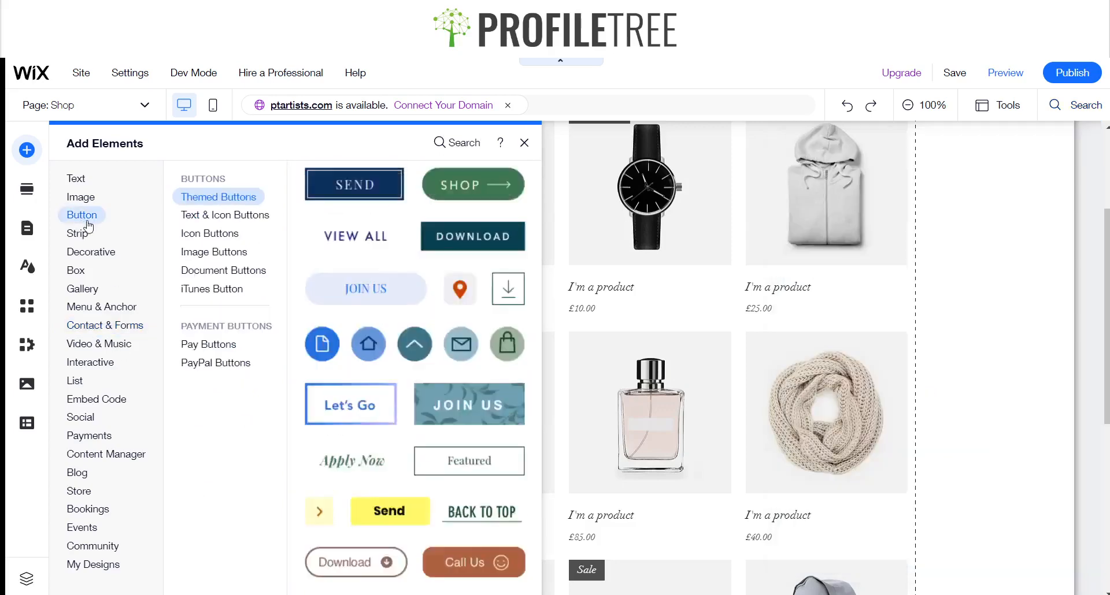
pyautogui.click(218, 347)
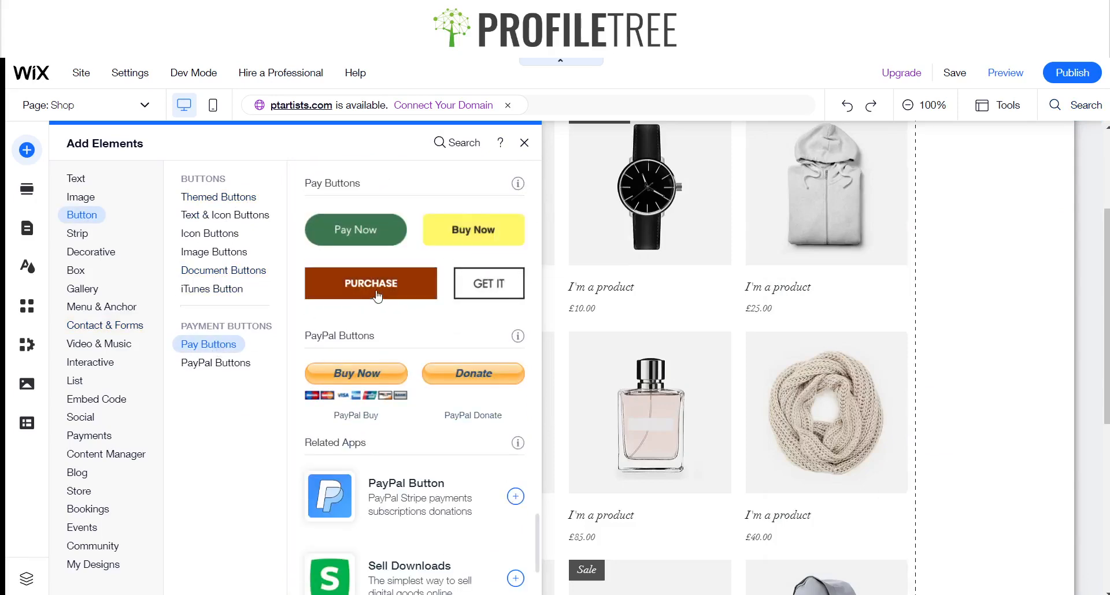
pyautogui.scroll(-1, 366, 366)
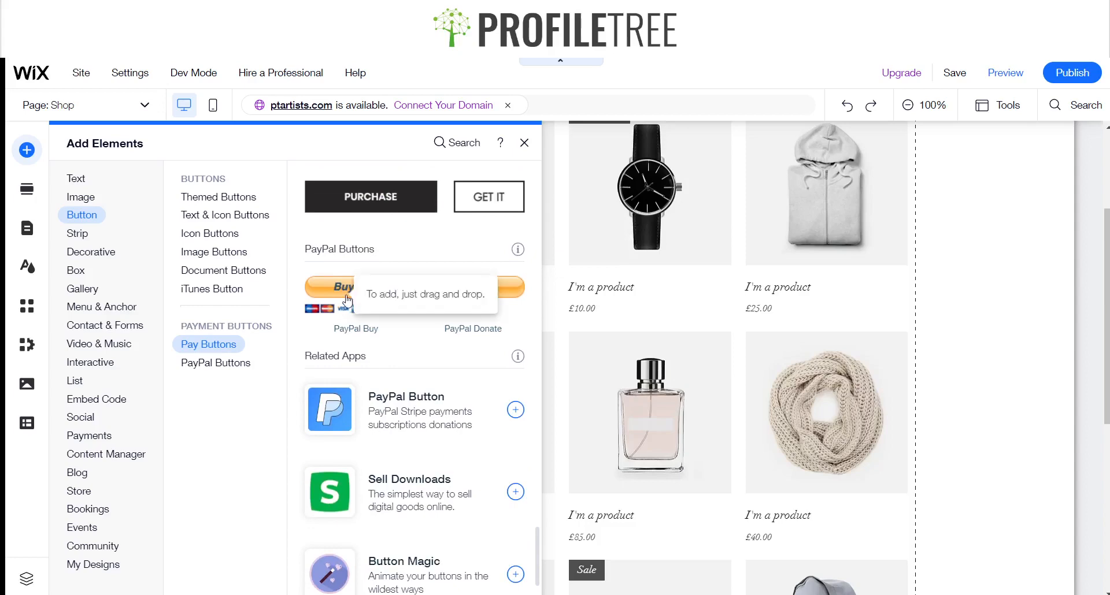
pyautogui.scroll(-1, 346, 425)
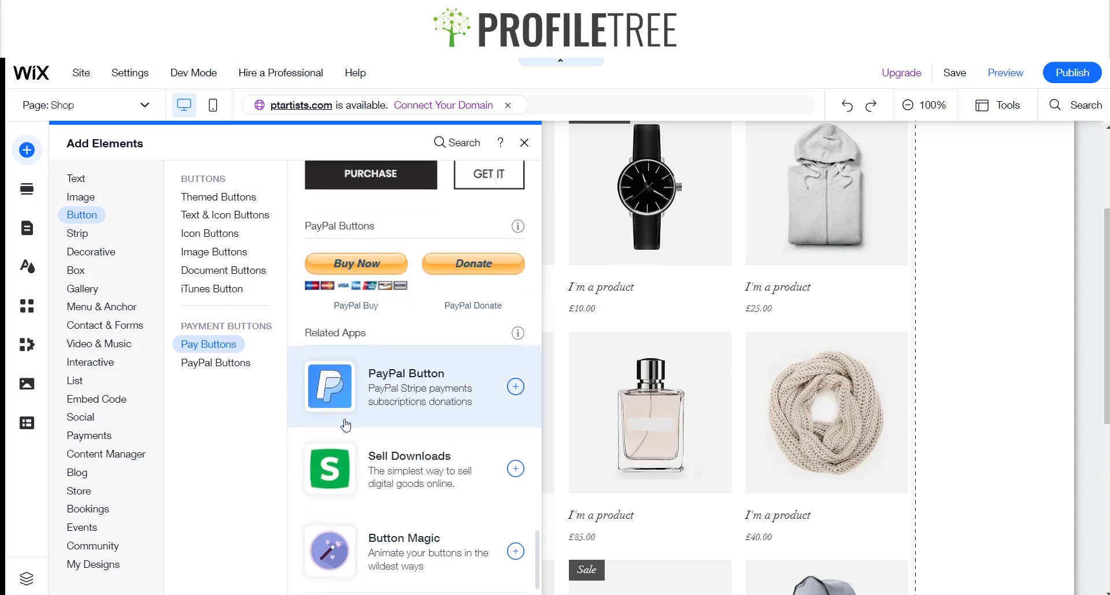
pyautogui.scroll(-1, 345, 425)
pyautogui.scroll(3, 345, 425)
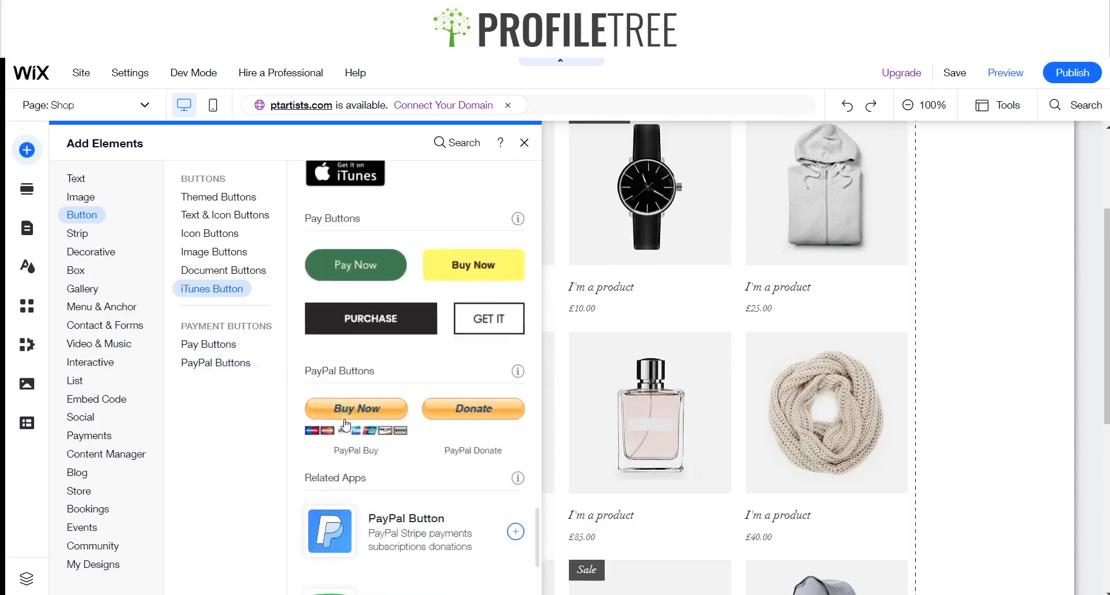
pyautogui.scroll(-3, 346, 426)
pyautogui.scroll(2, 431, 329)
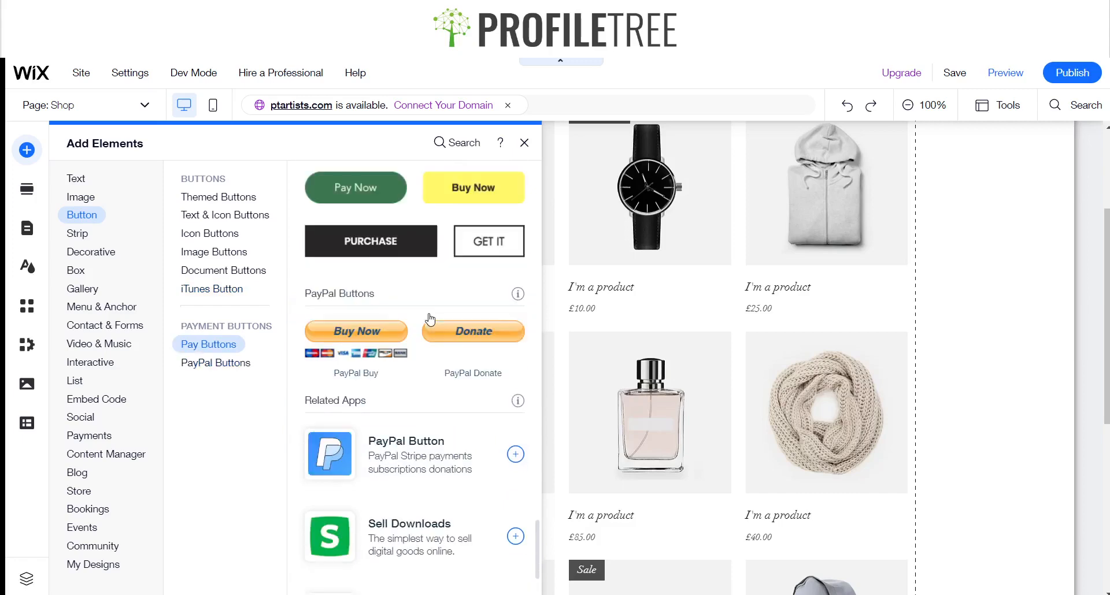
pyautogui.scroll(-2, 428, 323)
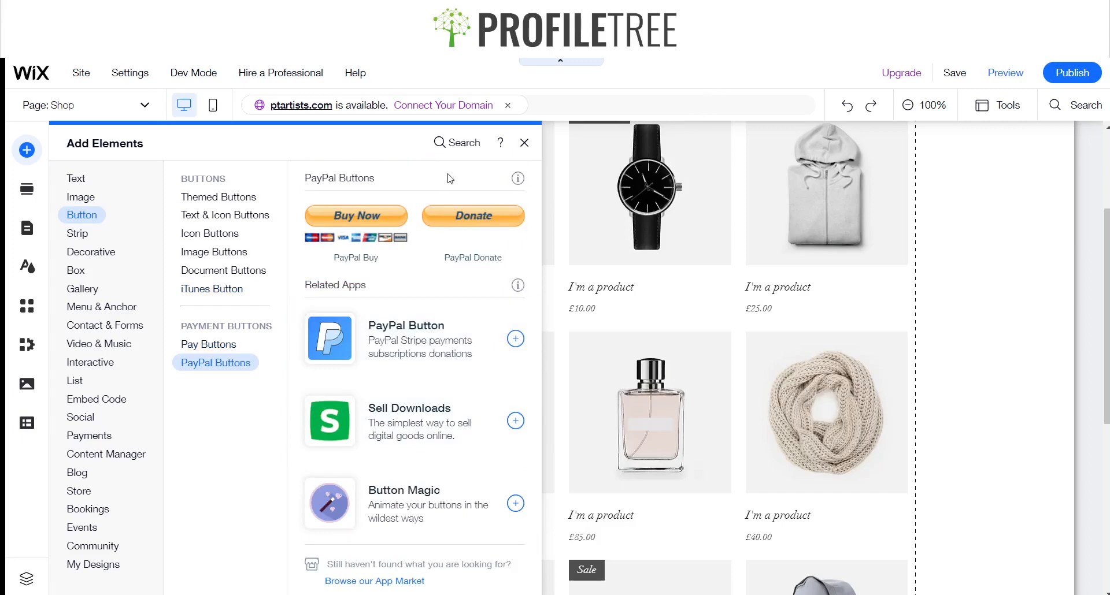
pyautogui.click(704, 511)
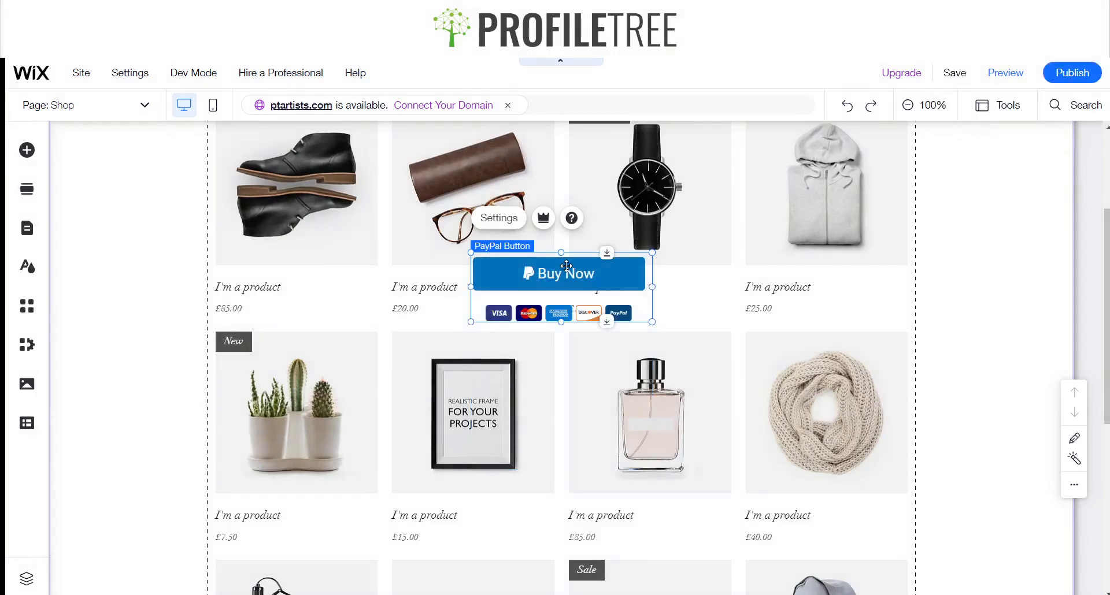
# Extend the Shop section downward and move the PayPal button into the centre of the empty space below the last product row.
pyautogui.scroll(-2, 570, 273)
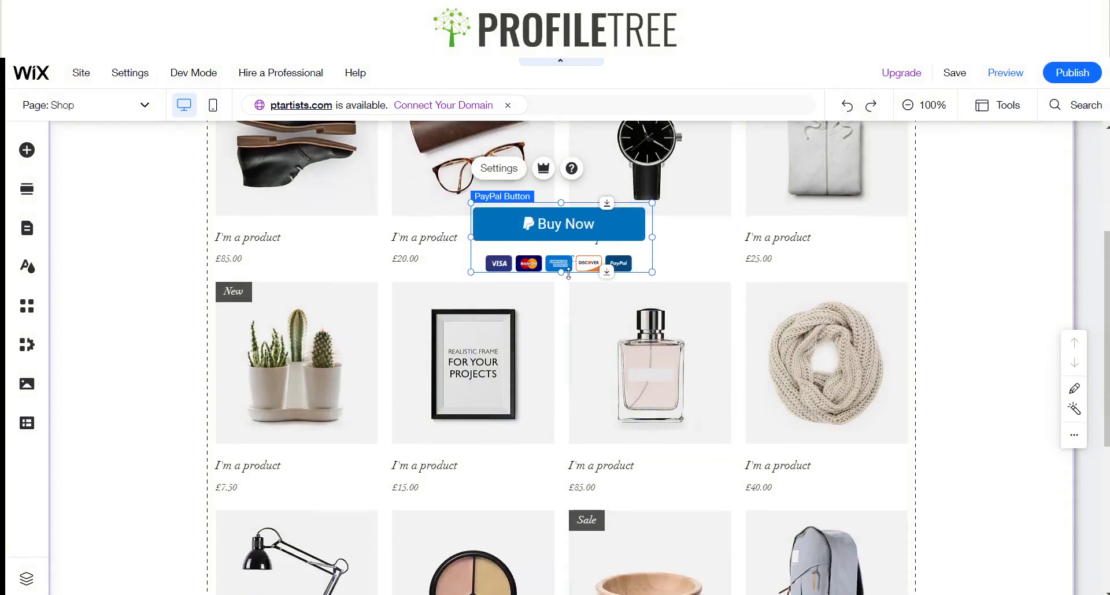
pyautogui.moveTo(540, 206); pyautogui.dragTo(575, 456)
pyautogui.scroll(-3, 576, 457)
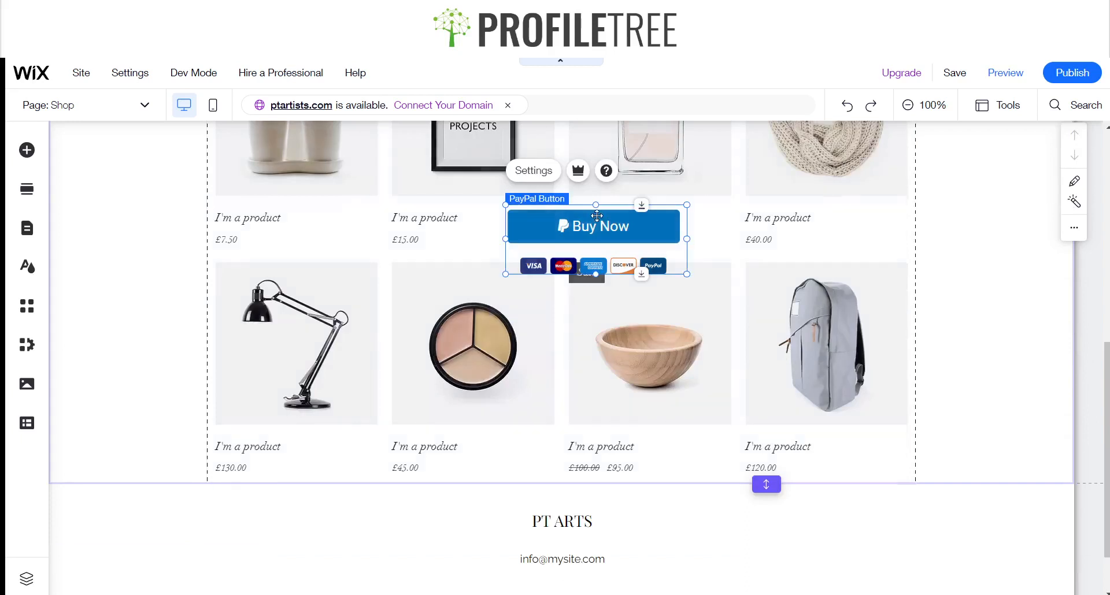
pyautogui.moveTo(597, 215); pyautogui.dragTo(569, 340)
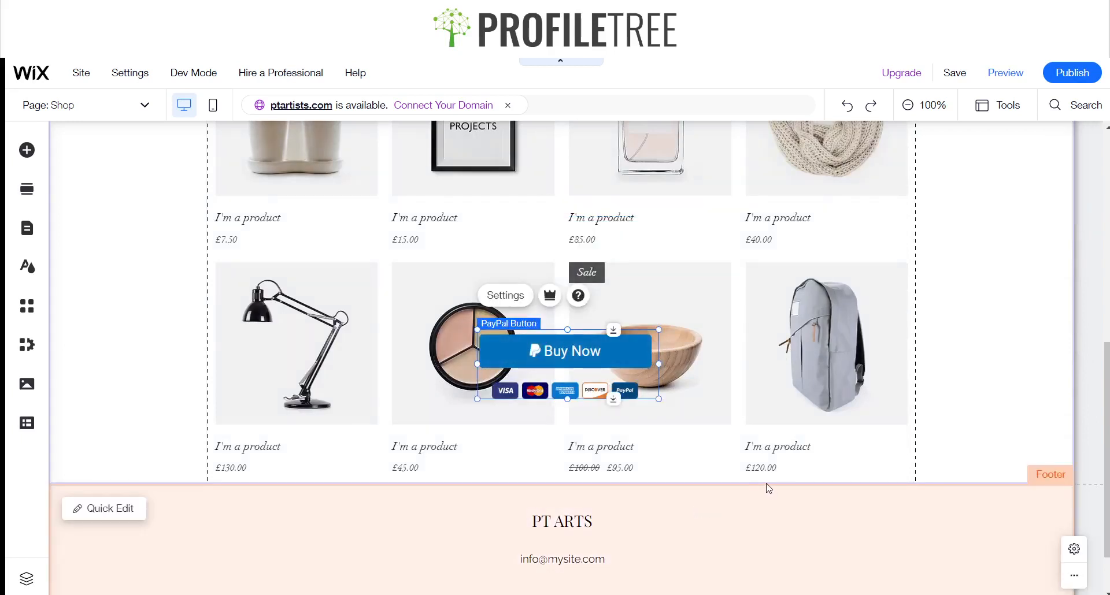
pyautogui.moveTo(755, 465)
pyautogui.moveTo(764, 484); pyautogui.dragTo(767, 561)
pyautogui.click(594, 361)
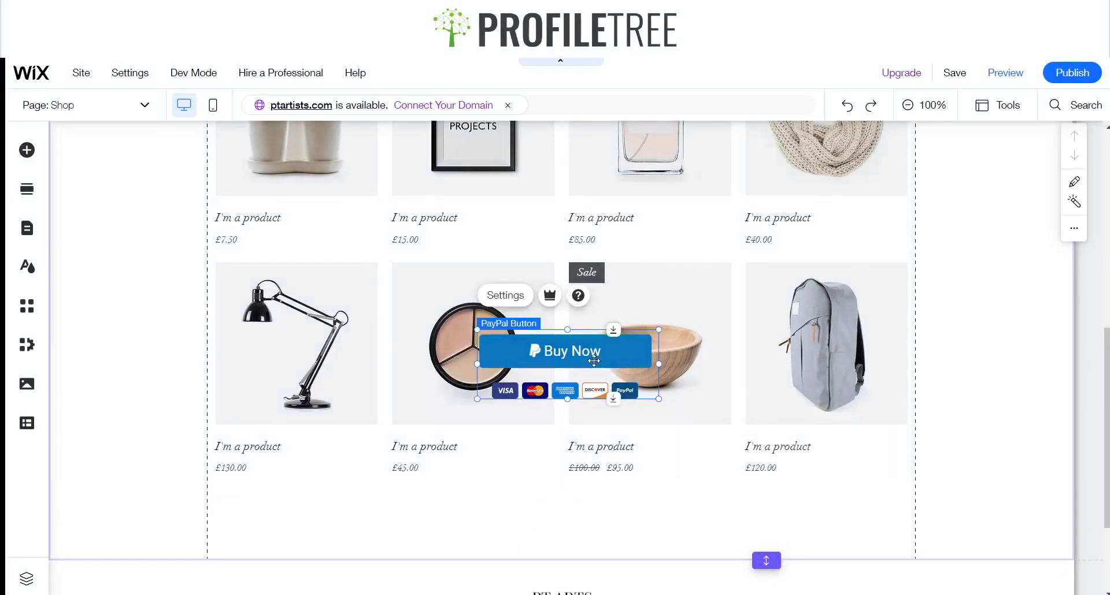
pyautogui.moveTo(593, 360); pyautogui.dragTo(585, 524)
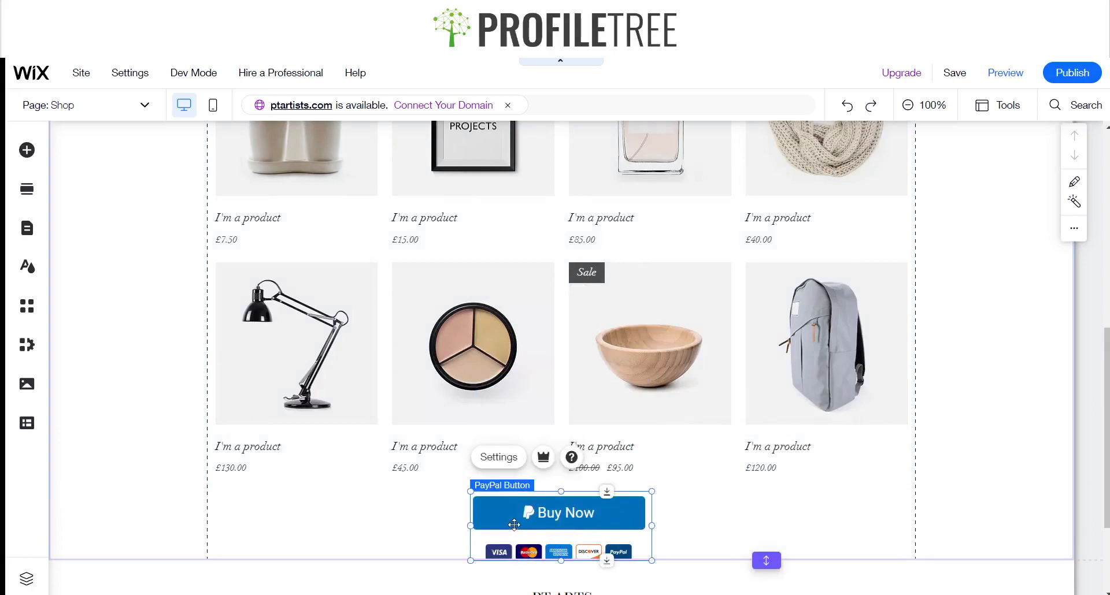
# Choose One Time Purchase as the button type in the PayPal button's settings.
pyautogui.click(499, 457)
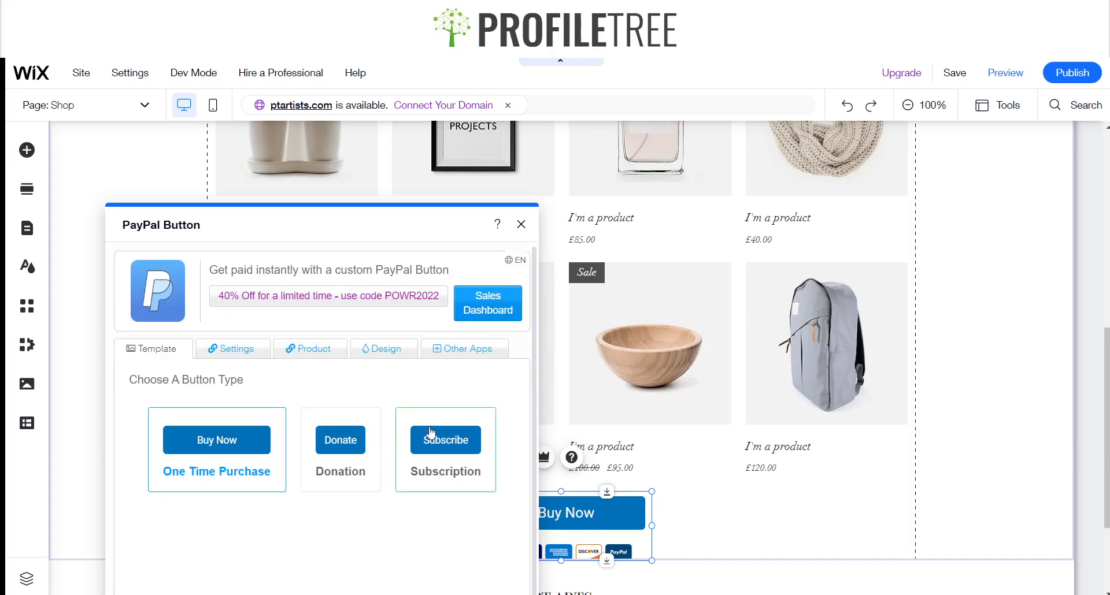
pyautogui.click(244, 444)
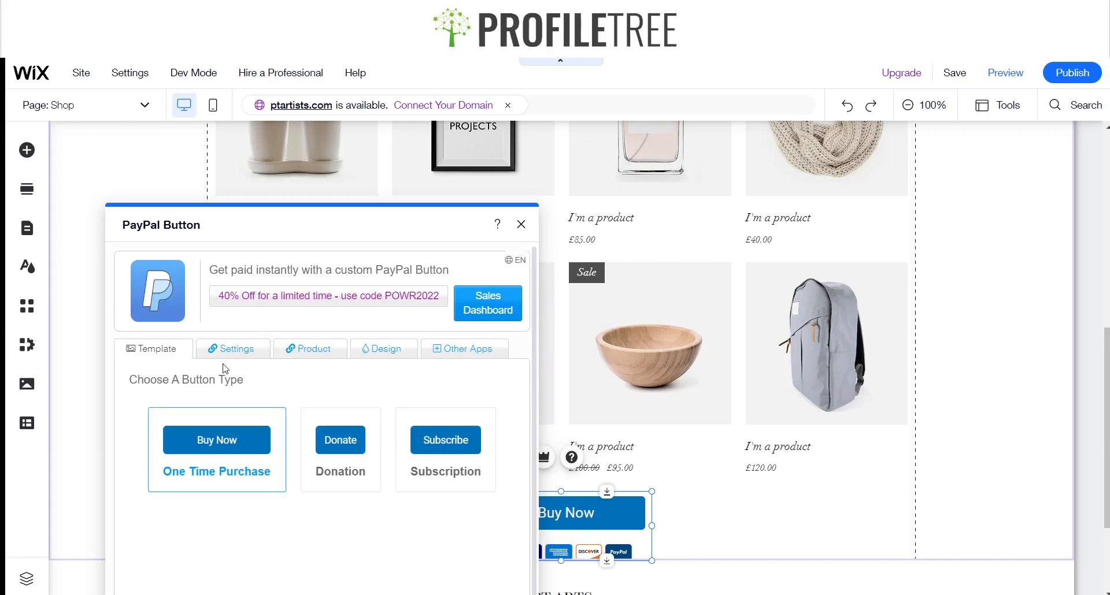
# Examine the PayPal, Stripe and offline payment options for connecting payment accounts to the PayPal button.
pyautogui.click(227, 354)
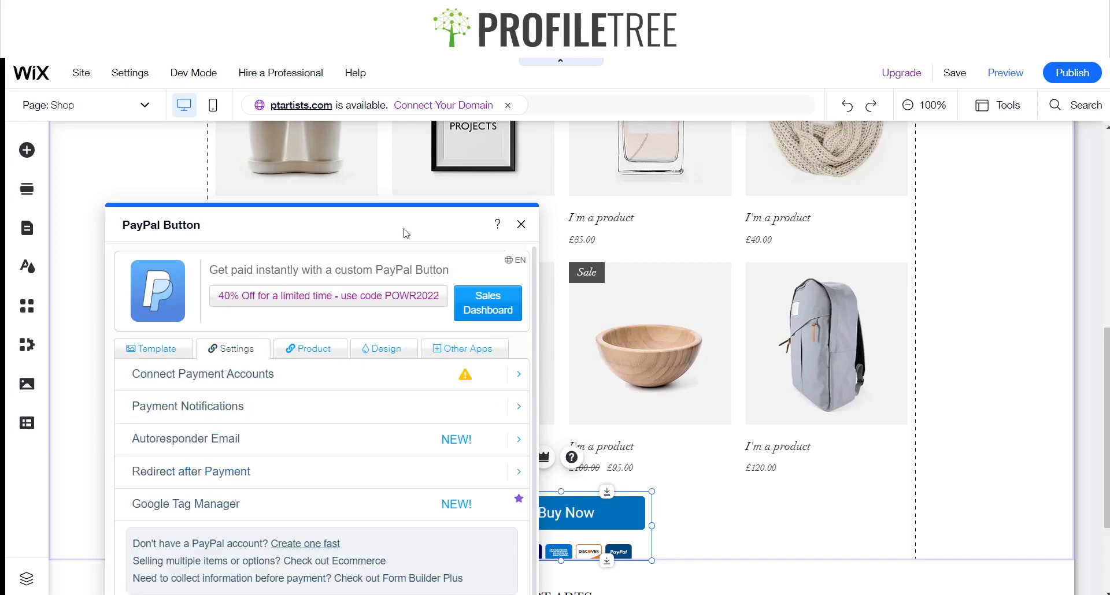
pyautogui.moveTo(334, 219); pyautogui.dragTo(532, 88)
pyautogui.click(397, 299)
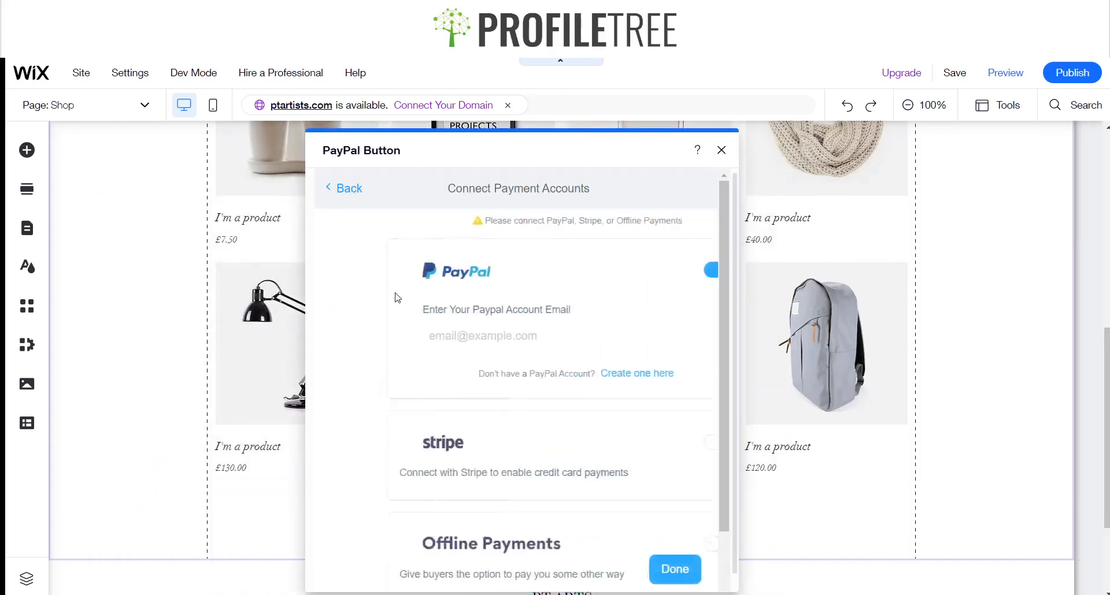
pyautogui.click(457, 351)
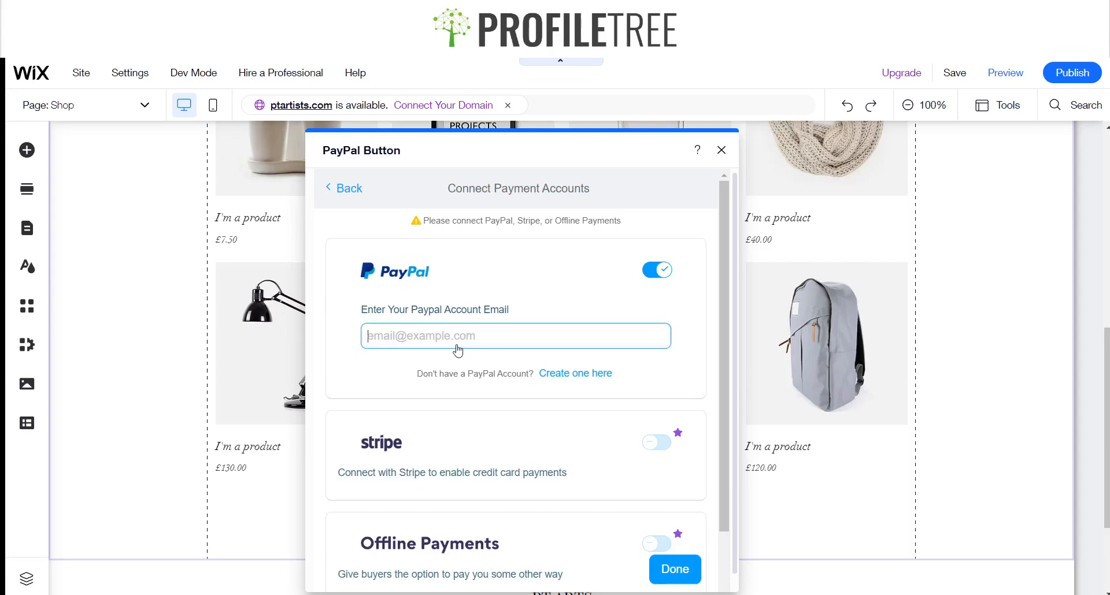
pyautogui.scroll(-1, 434, 387)
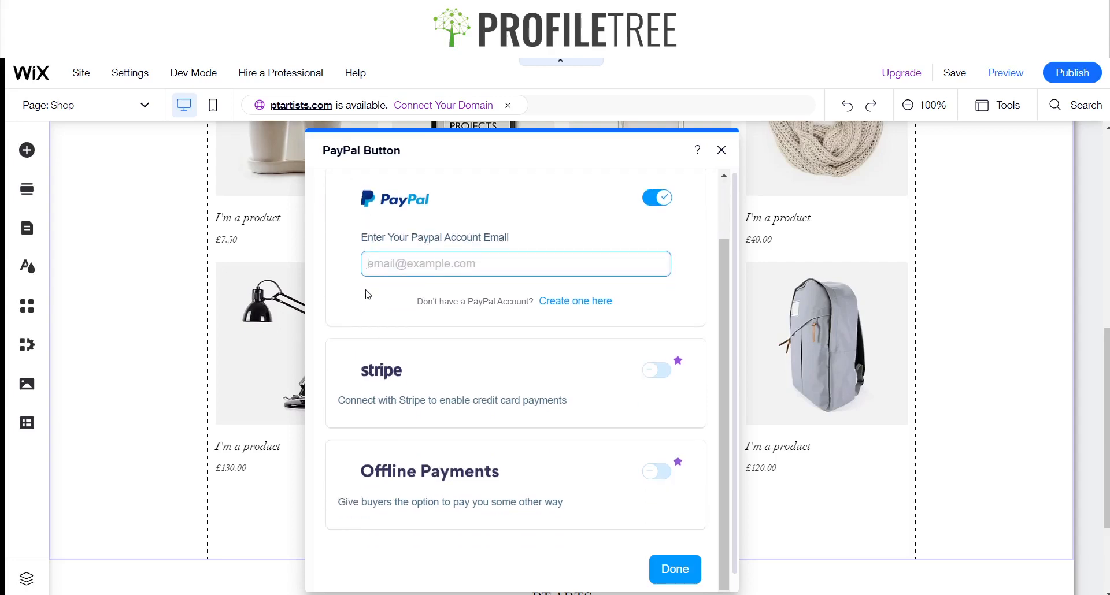
pyautogui.scroll(1, 371, 334)
pyautogui.scroll(-1, 440, 495)
pyautogui.scroll(1, 475, 379)
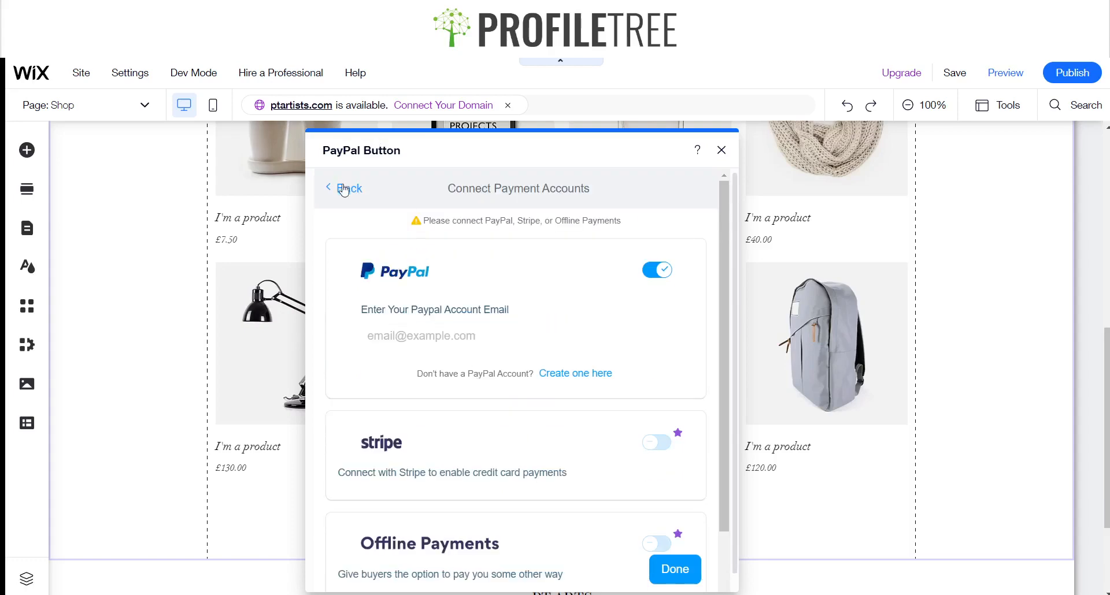
pyautogui.click(345, 189)
# Examine the PayPal button's product, purchase amount, design theme and related app options, and close its settings.
pyautogui.click(519, 283)
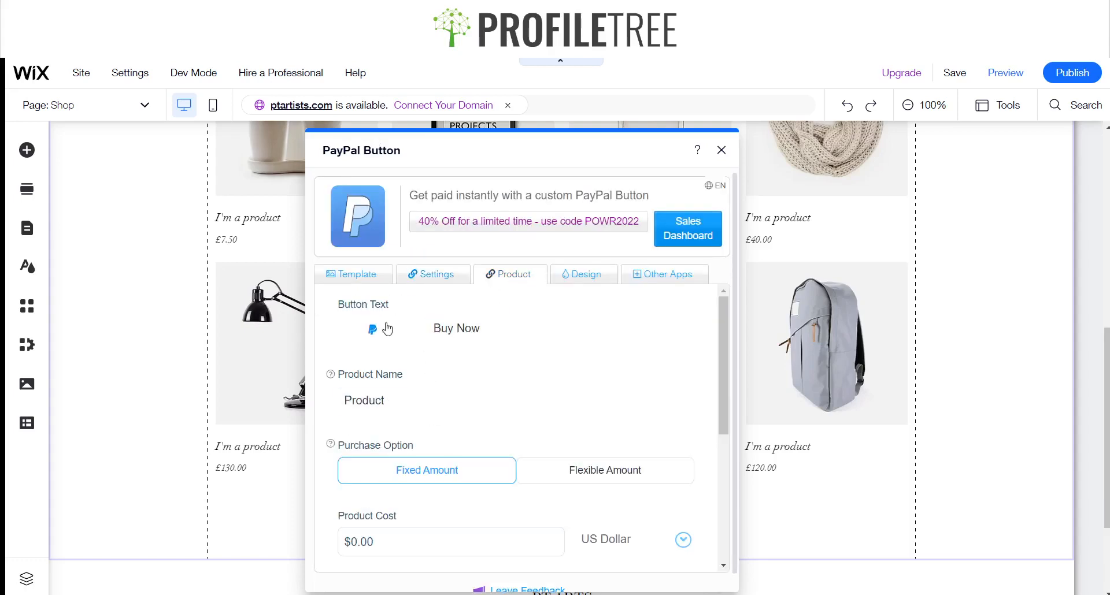
pyautogui.click(383, 408)
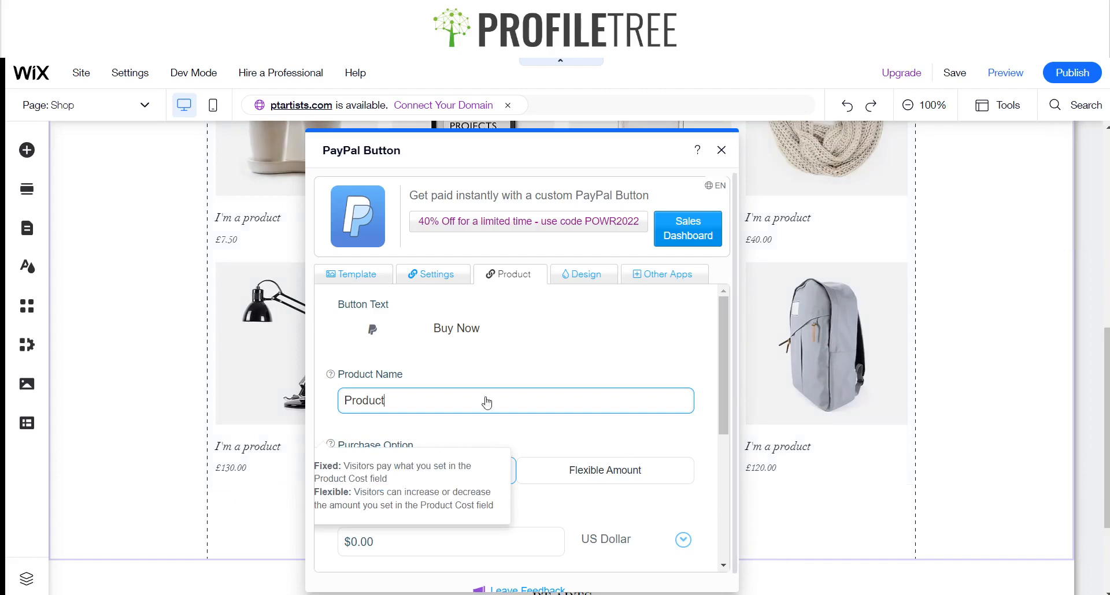
pyautogui.click(607, 276)
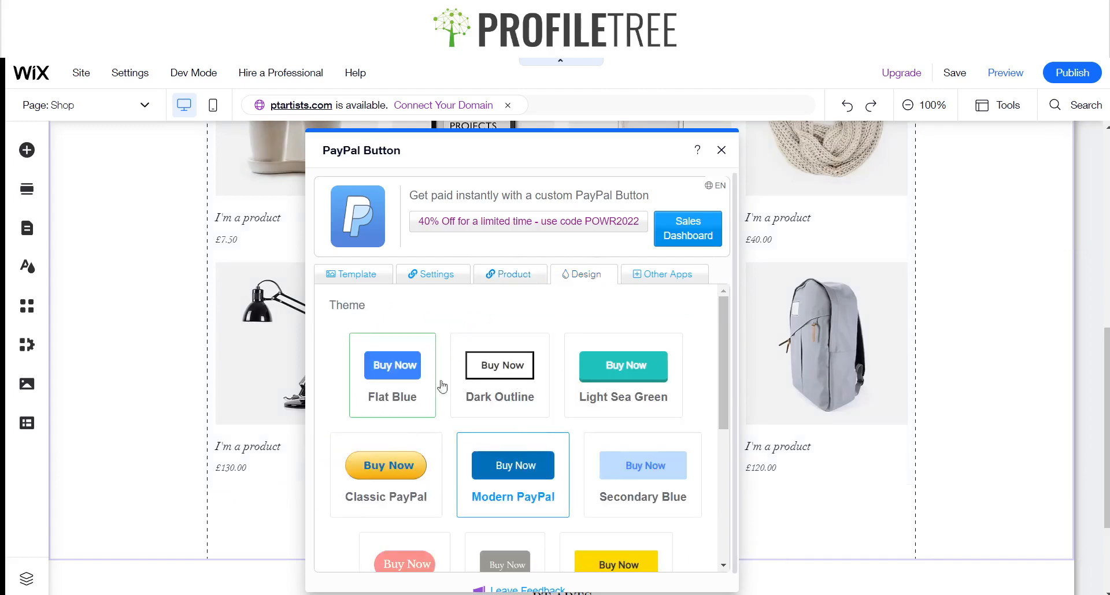
pyautogui.scroll(-2, 520, 411)
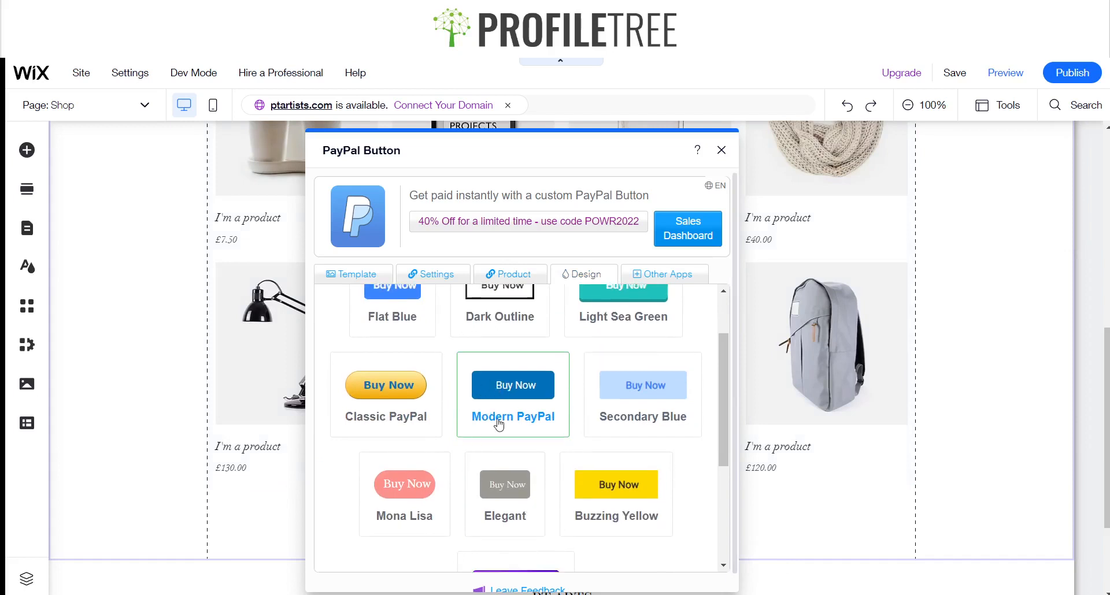
pyautogui.scroll(1, 497, 421)
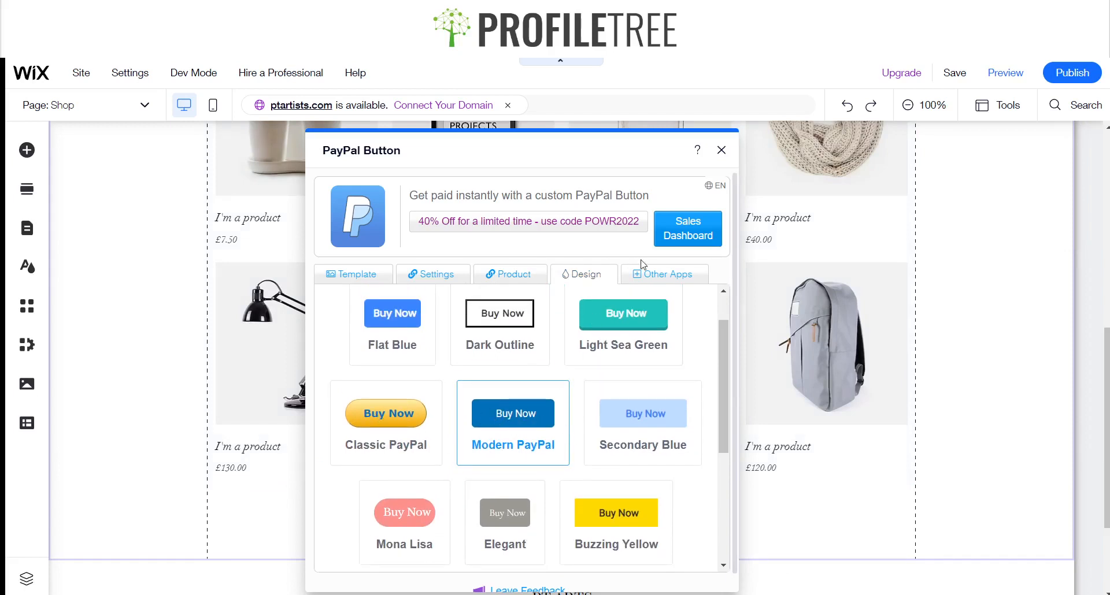
pyautogui.click(640, 277)
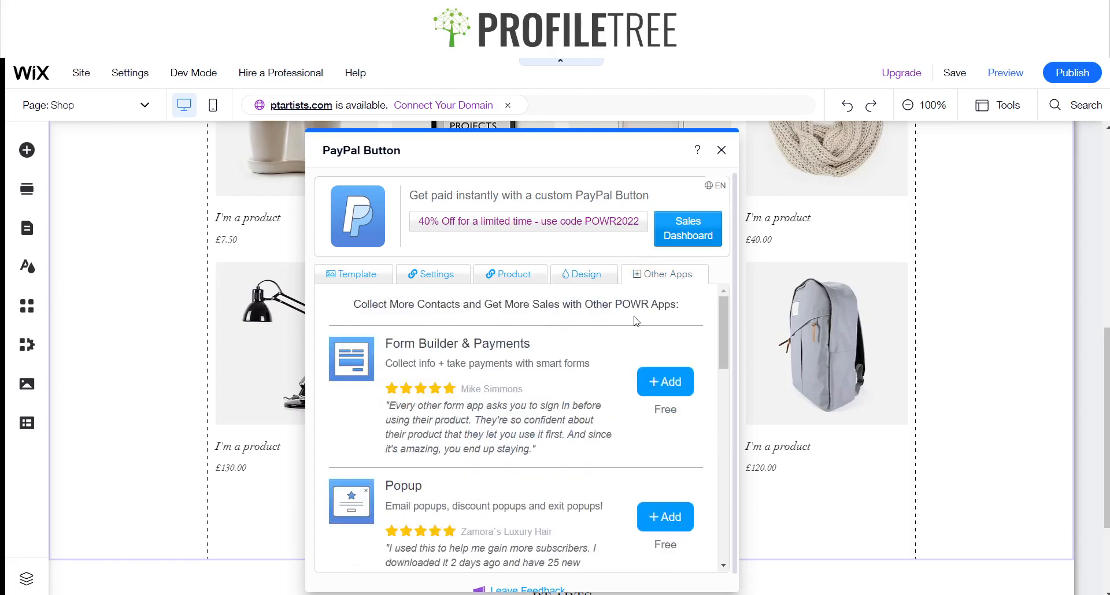
pyautogui.click(722, 150)
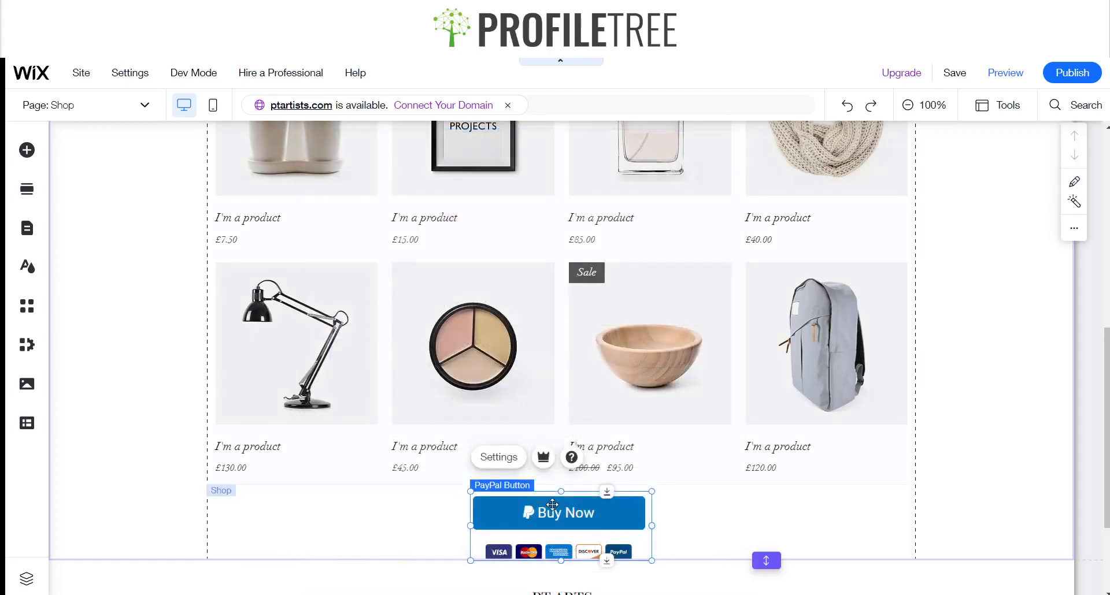
# Move the PayPal Buy Now button beneath the desk lamp product in the last row.
pyautogui.moveTo(552, 504); pyautogui.dragTo(266, 505)
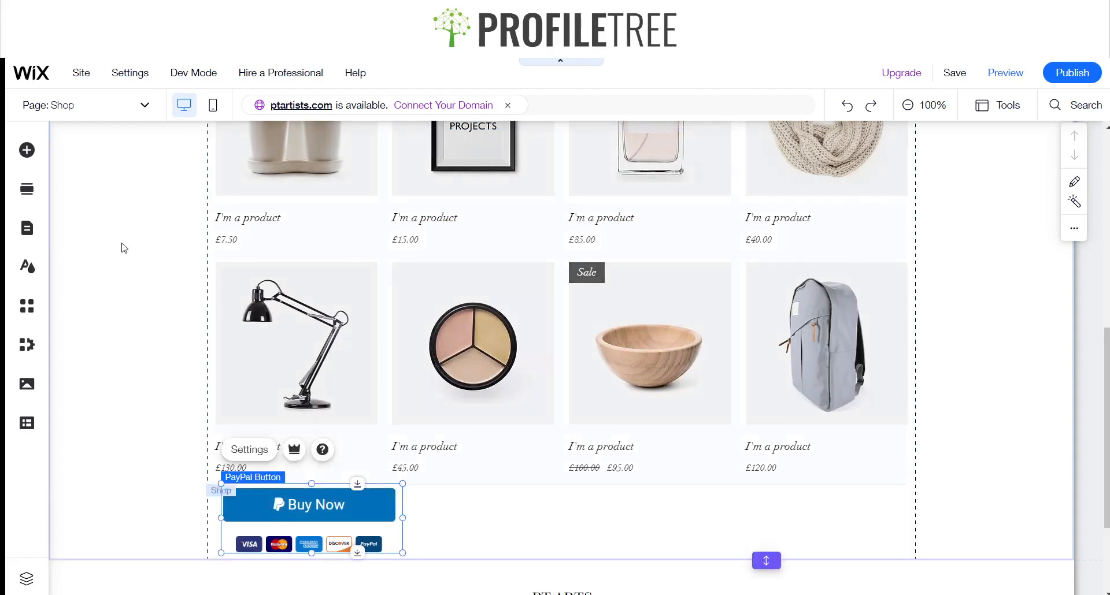
# Add the Purchase Pay Button to the Shop page and place it beneath the wooden bowl product, level with the PayPal button.
pyautogui.click(24, 157)
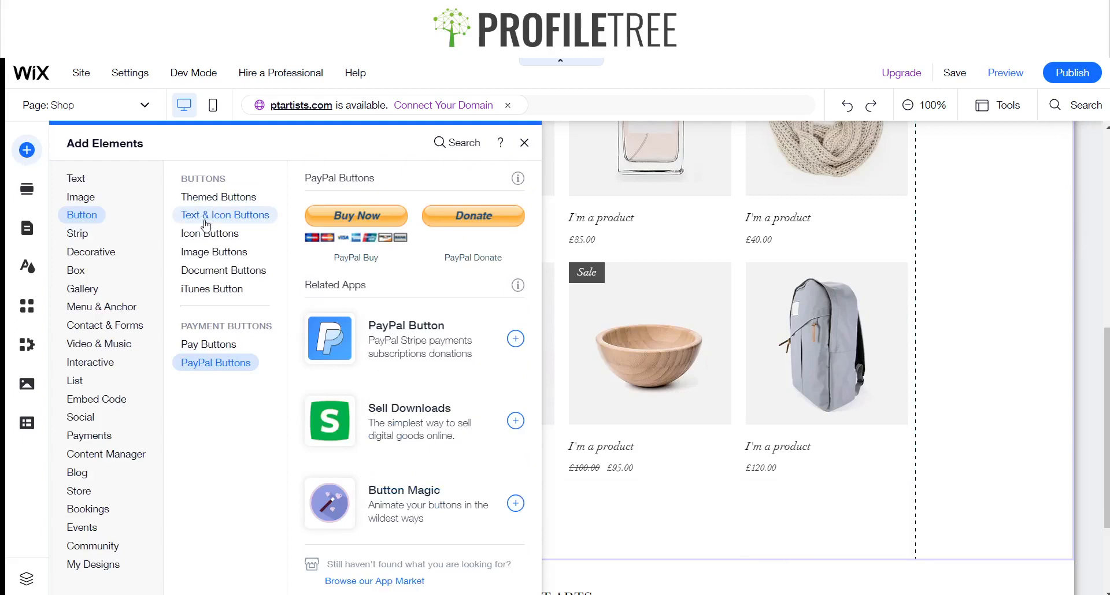
pyautogui.click(208, 217)
pyautogui.click(208, 346)
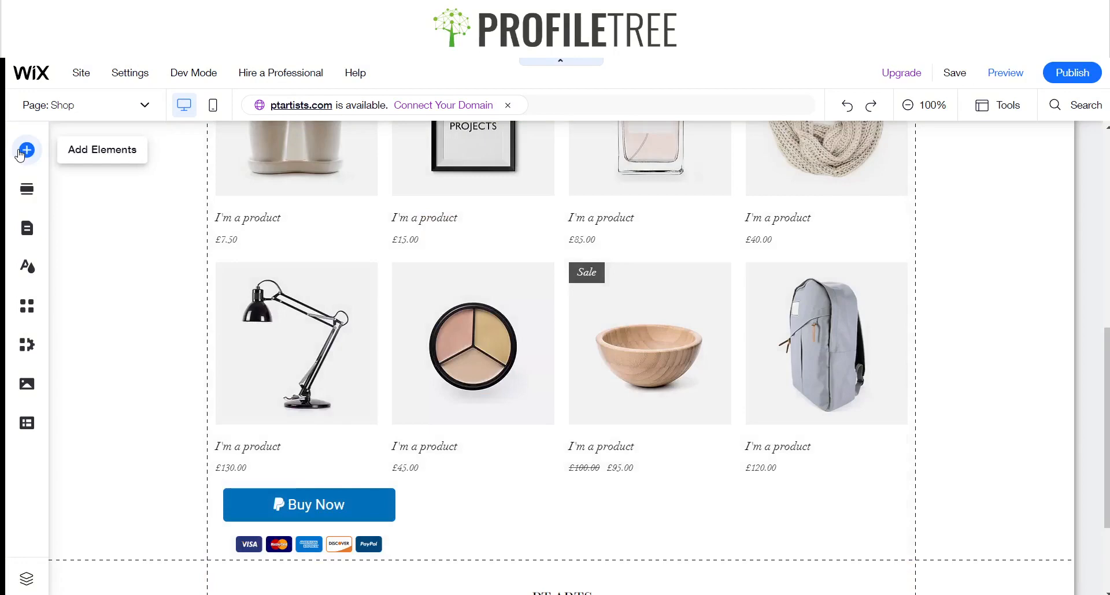
pyautogui.click(27, 150)
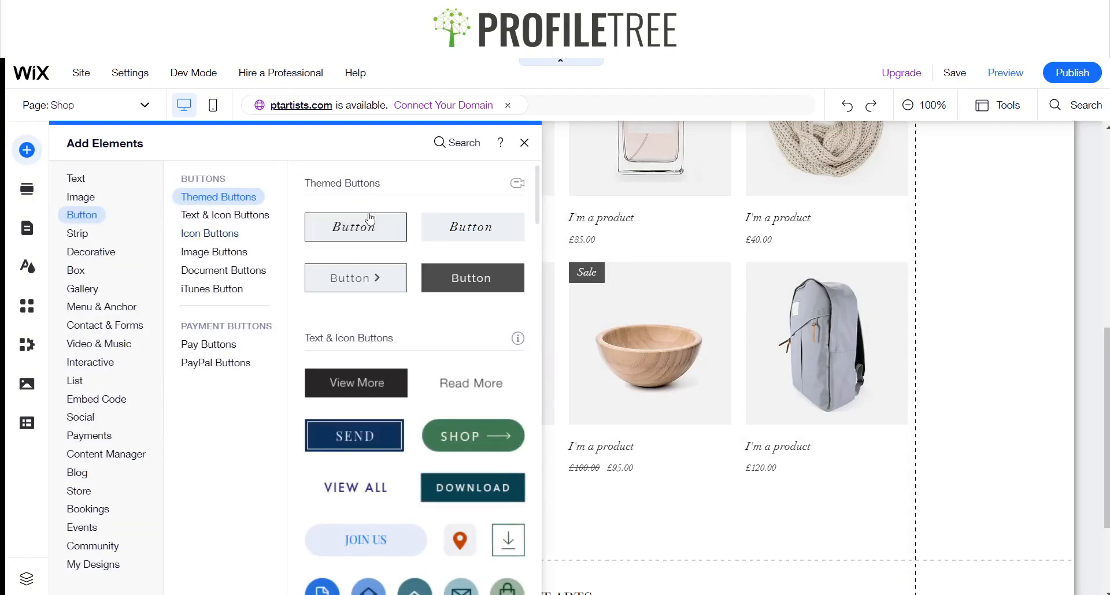
pyautogui.click(79, 234)
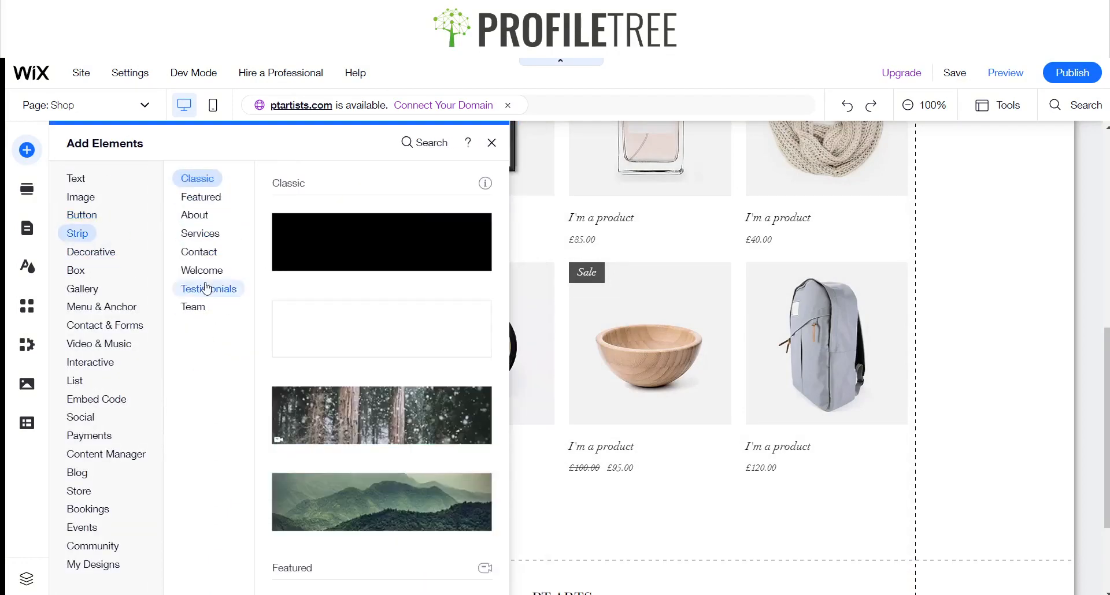
pyautogui.click(84, 197)
pyautogui.click(89, 216)
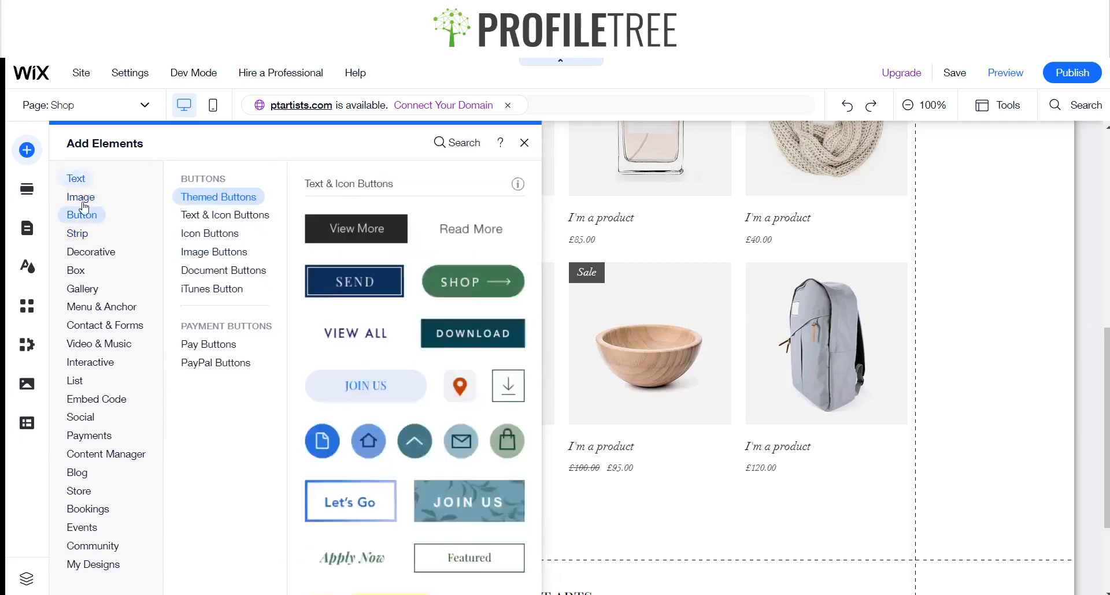
pyautogui.click(218, 351)
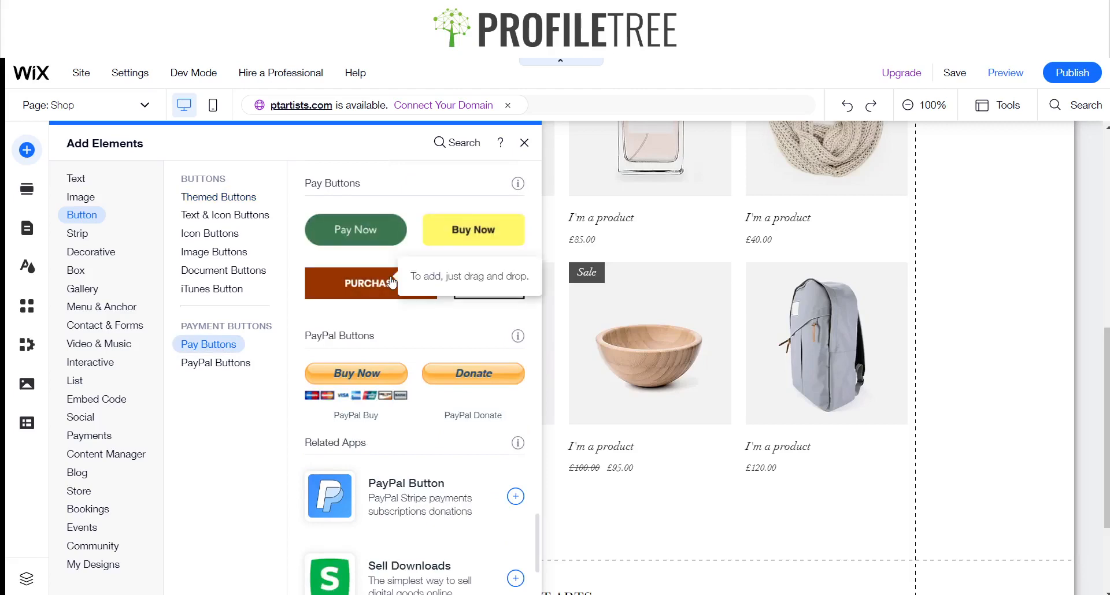
pyautogui.click(462, 249)
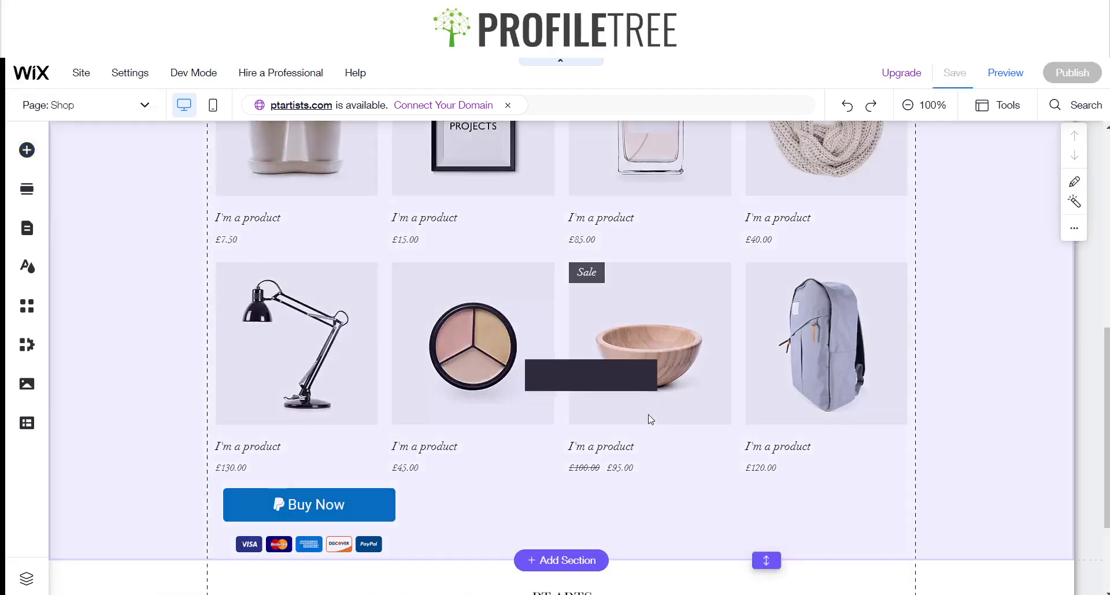
pyautogui.click(595, 373)
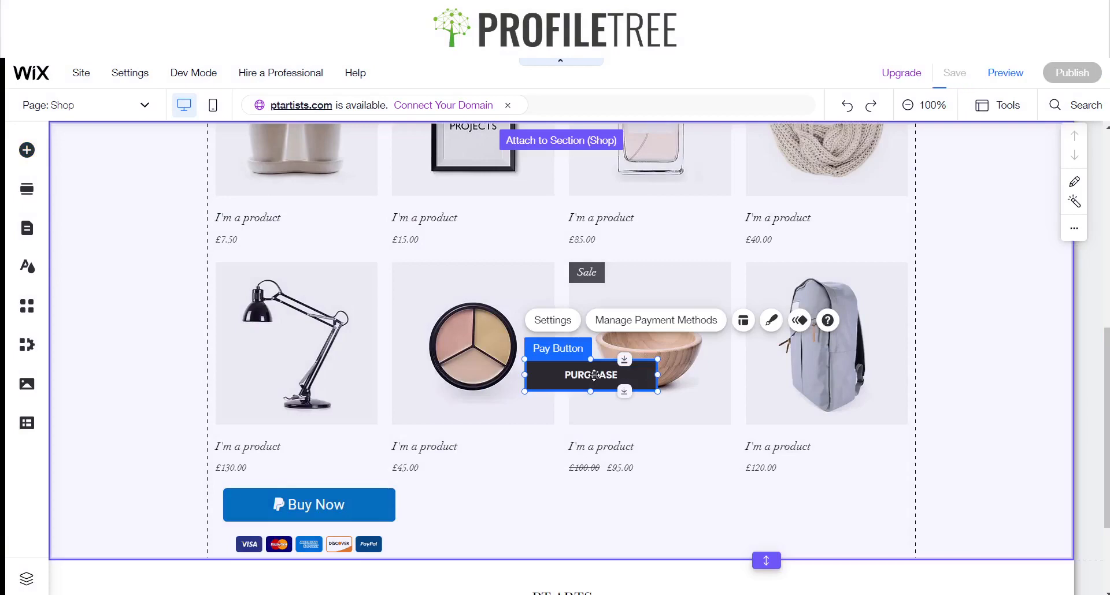
pyautogui.moveTo(595, 375); pyautogui.dragTo(630, 505)
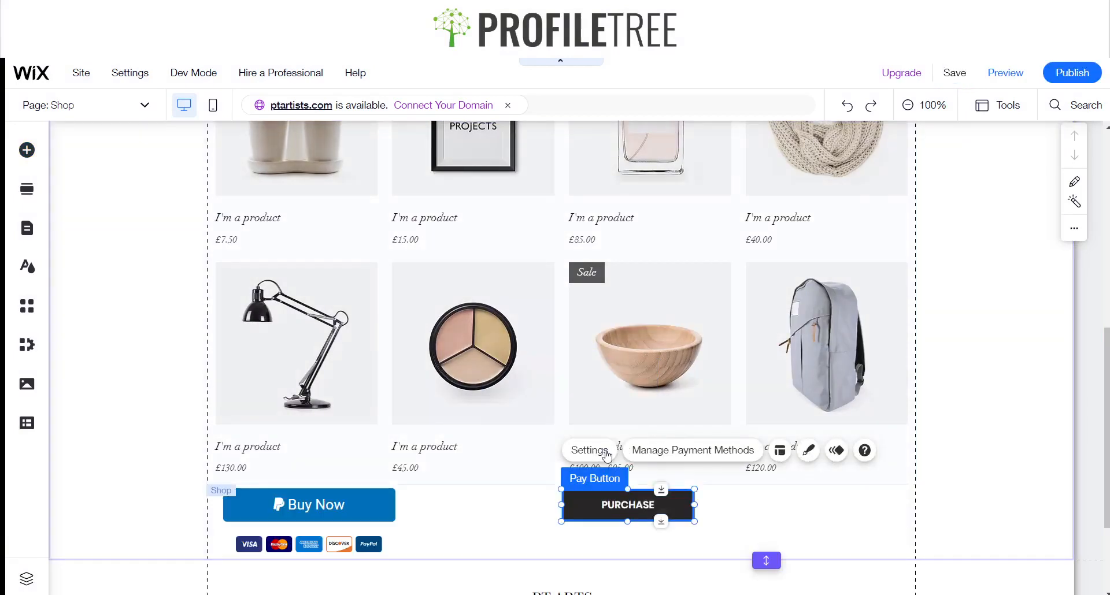
# Examine the Pay Button's payment methods, including Wix Payments, PayPal, Manual Payments and the Premium Plan upgrade, and return to the editor.
pyautogui.click(652, 458)
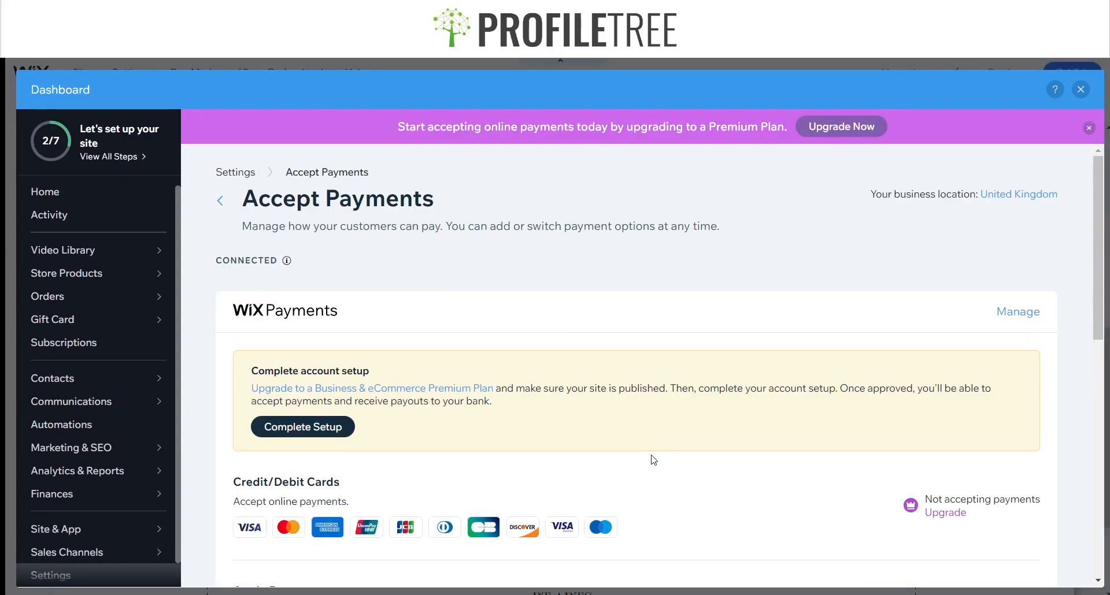
pyautogui.scroll(-1, 325, 310)
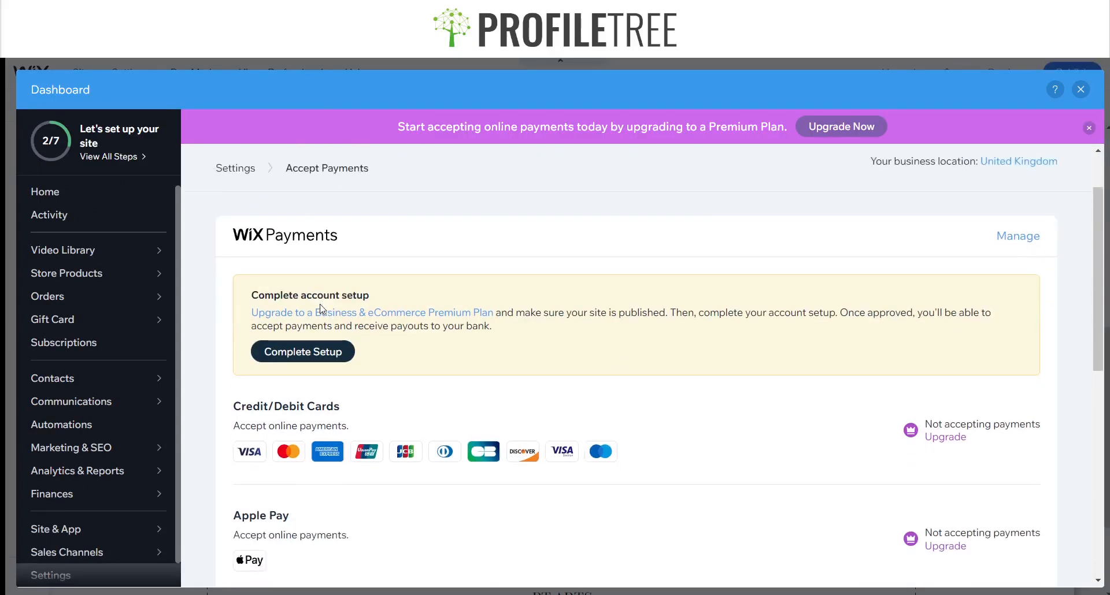
pyautogui.scroll(-1, 322, 309)
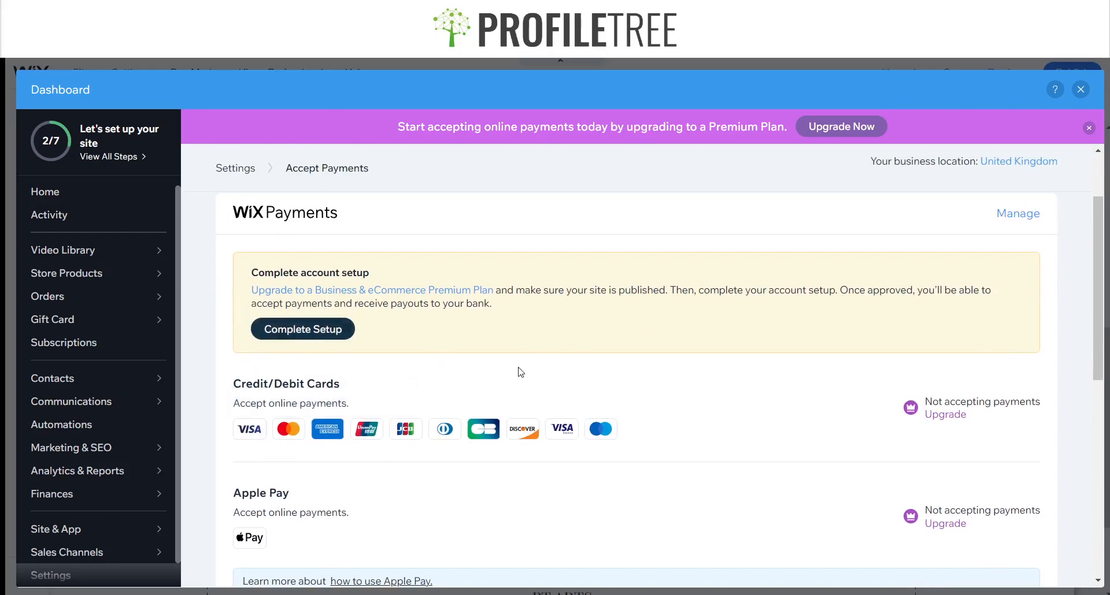
pyautogui.scroll(-2, 521, 372)
pyautogui.scroll(2, 521, 372)
pyautogui.scroll(-4, 521, 372)
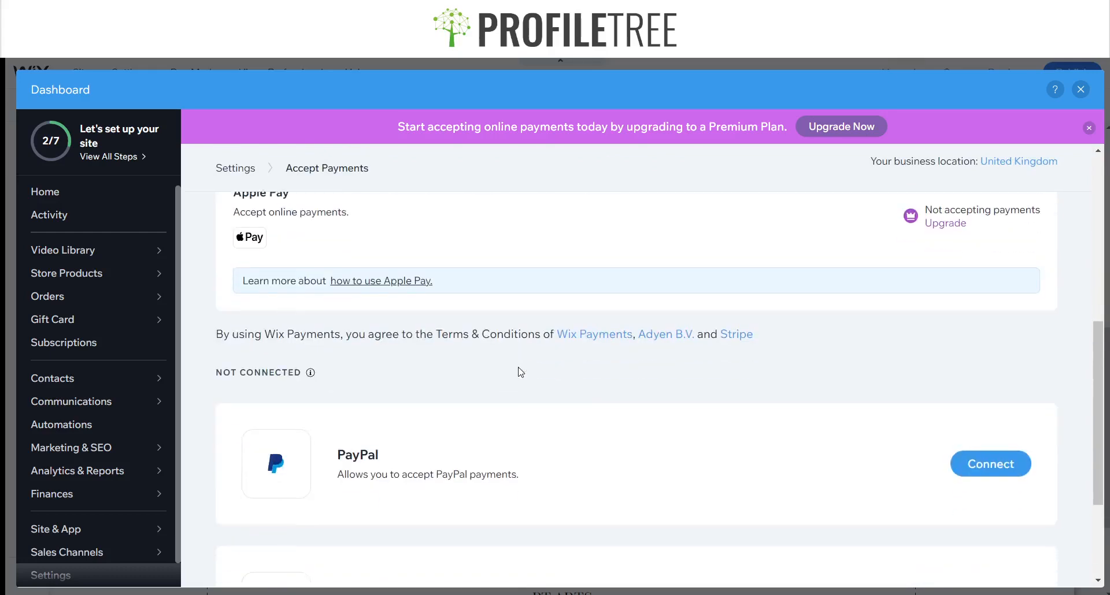
pyautogui.scroll(-2, 521, 372)
pyautogui.scroll(7, 521, 372)
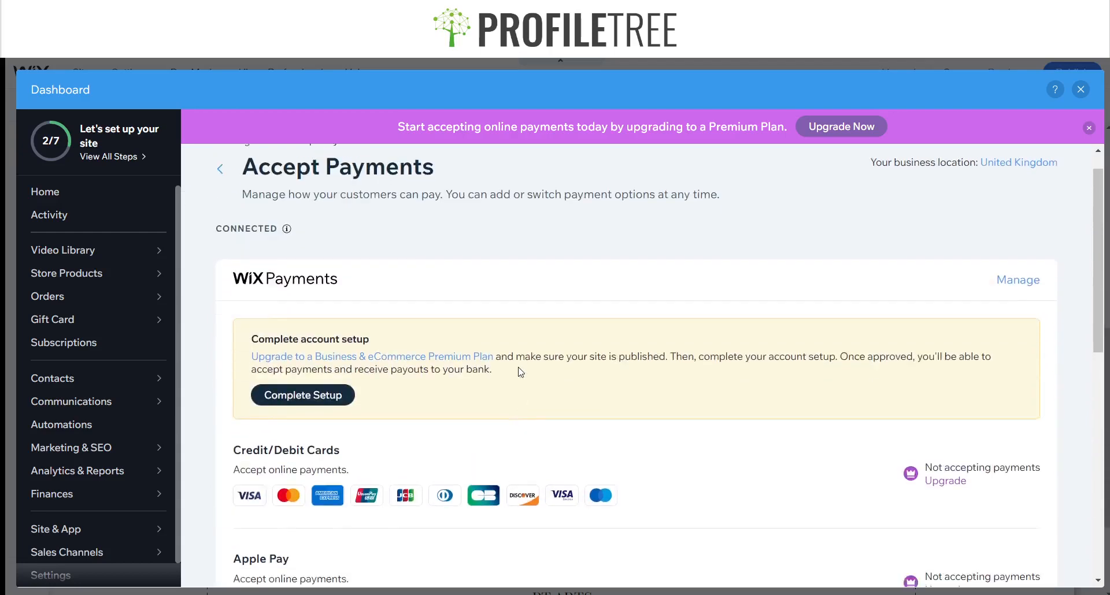
pyautogui.scroll(-8, 521, 372)
pyautogui.scroll(1, 467, 361)
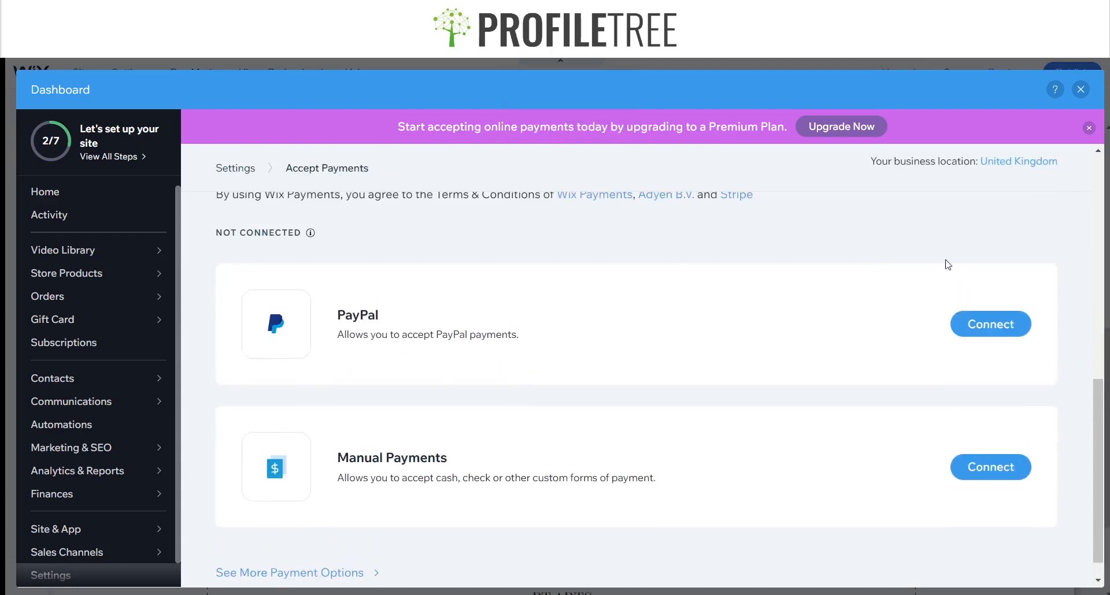
pyautogui.scroll(8, 656, 349)
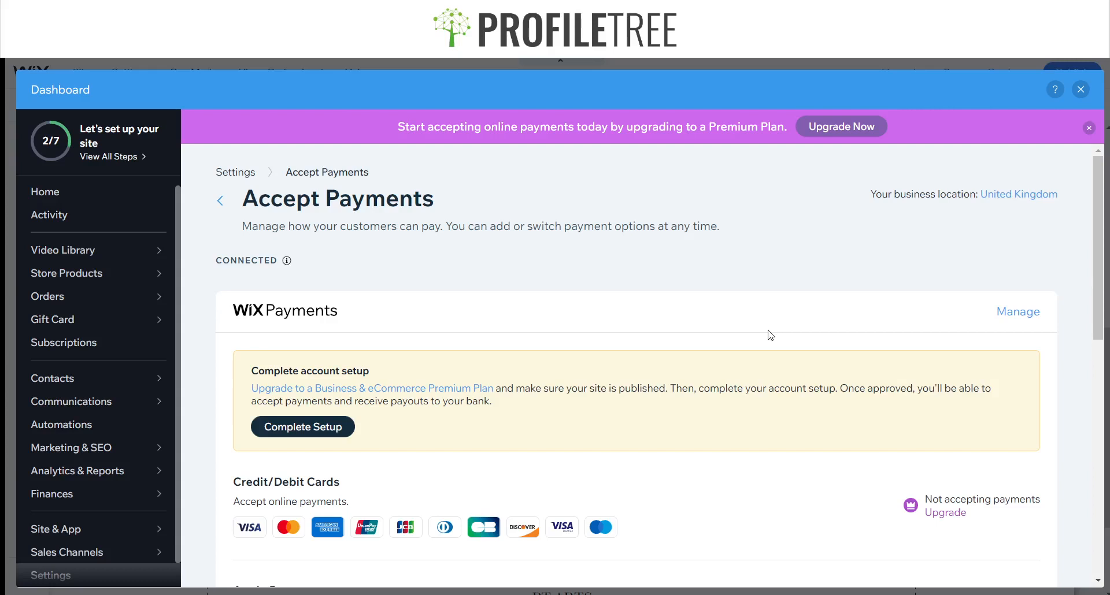
pyautogui.click(823, 130)
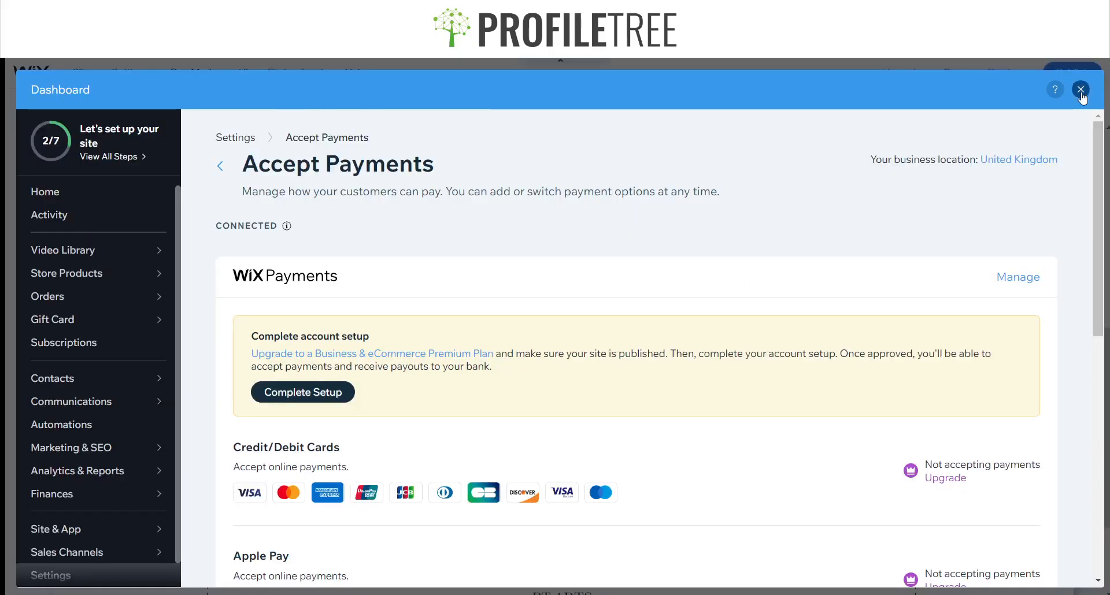
pyautogui.click(1081, 91)
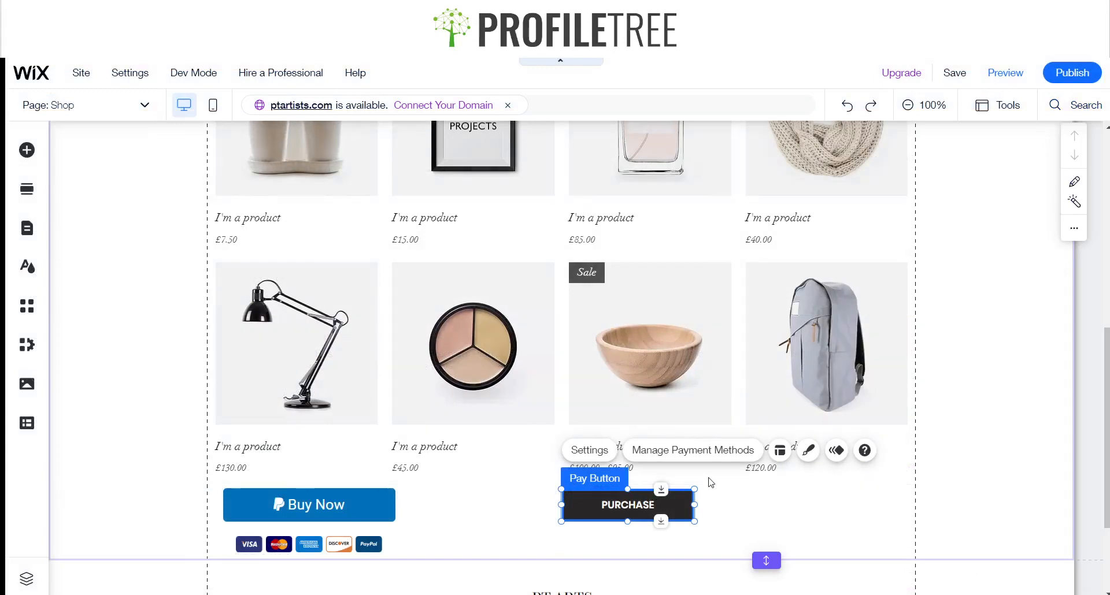